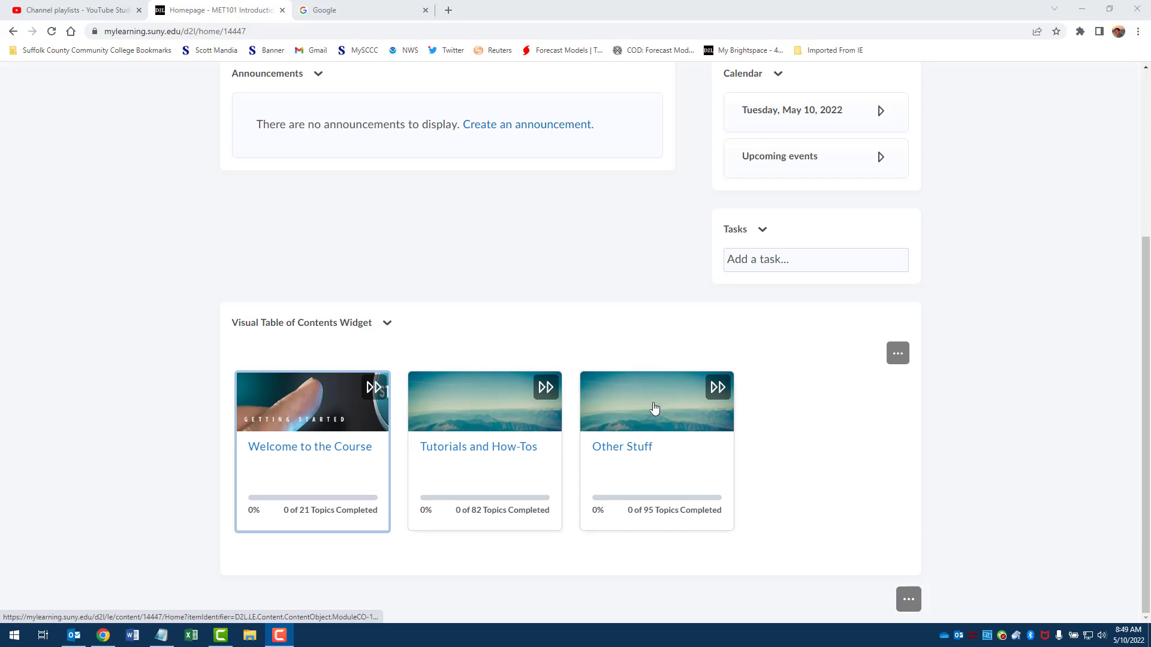
# Replace the course homepage banner with the dark blue lightning image, searching the image library for "weather"
pyautogui.scroll(4, 1071, 275)
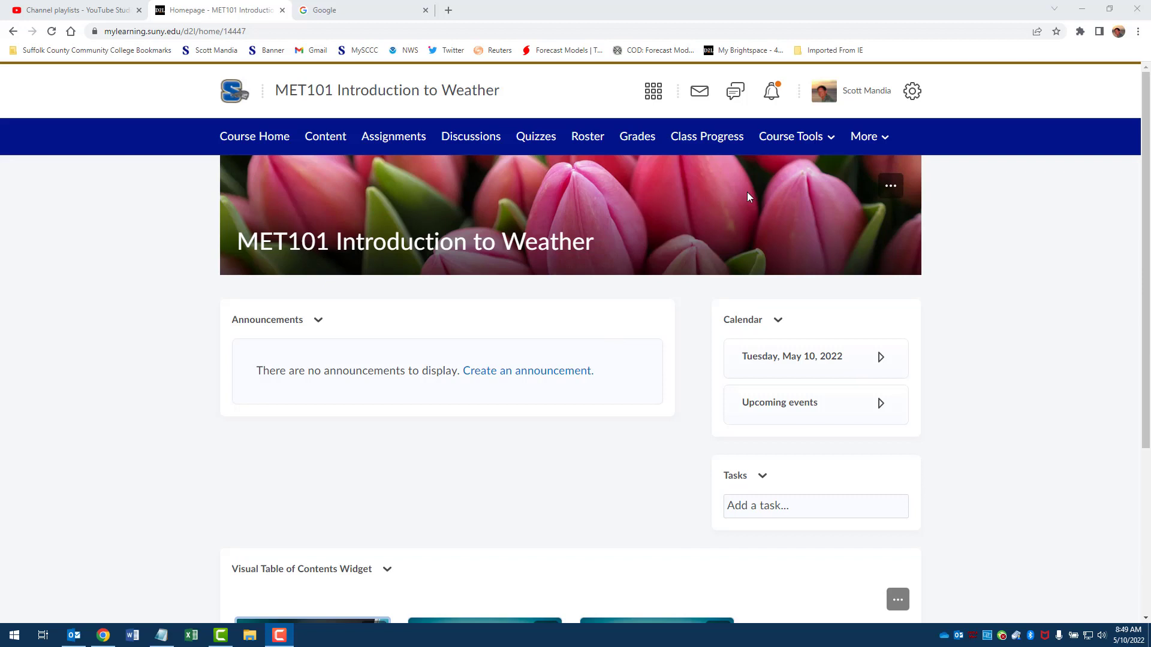
pyautogui.click(891, 187)
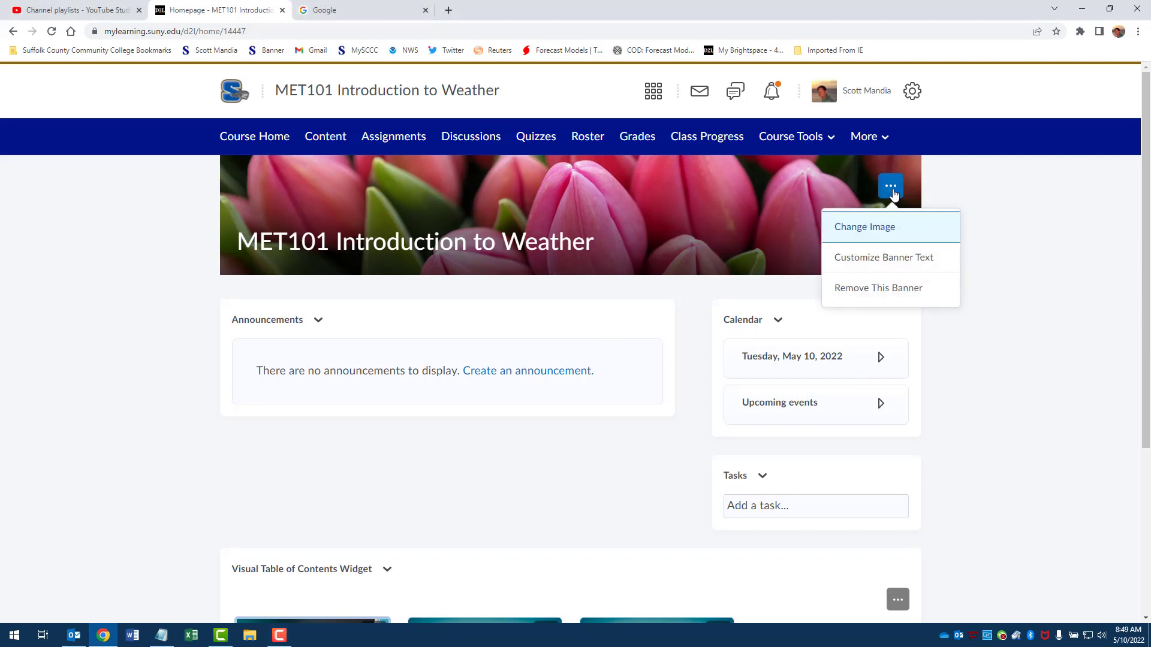
pyautogui.click(861, 229)
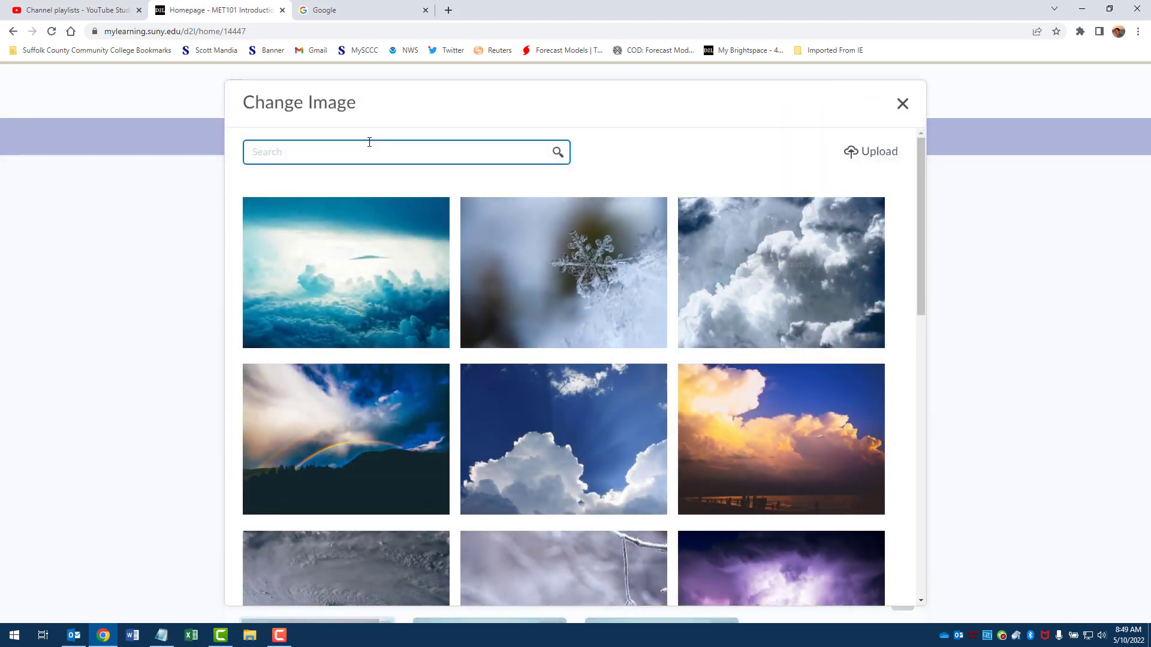
pyautogui.write('weather')
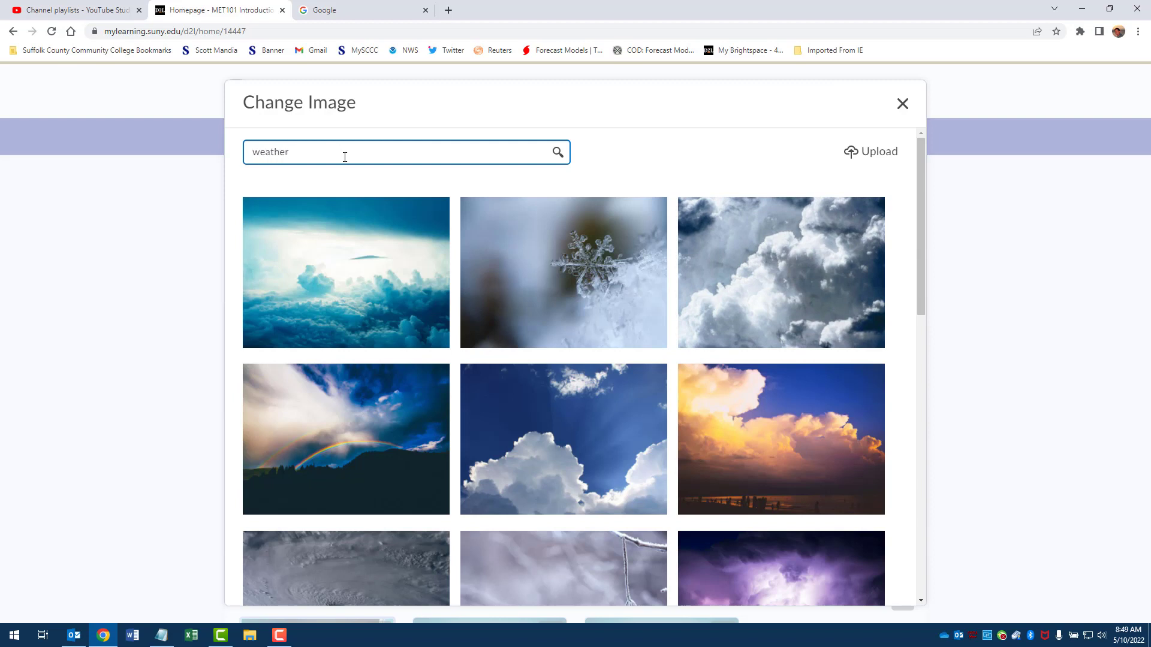
pyautogui.click(557, 153)
pyautogui.scroll(-6, 639, 276)
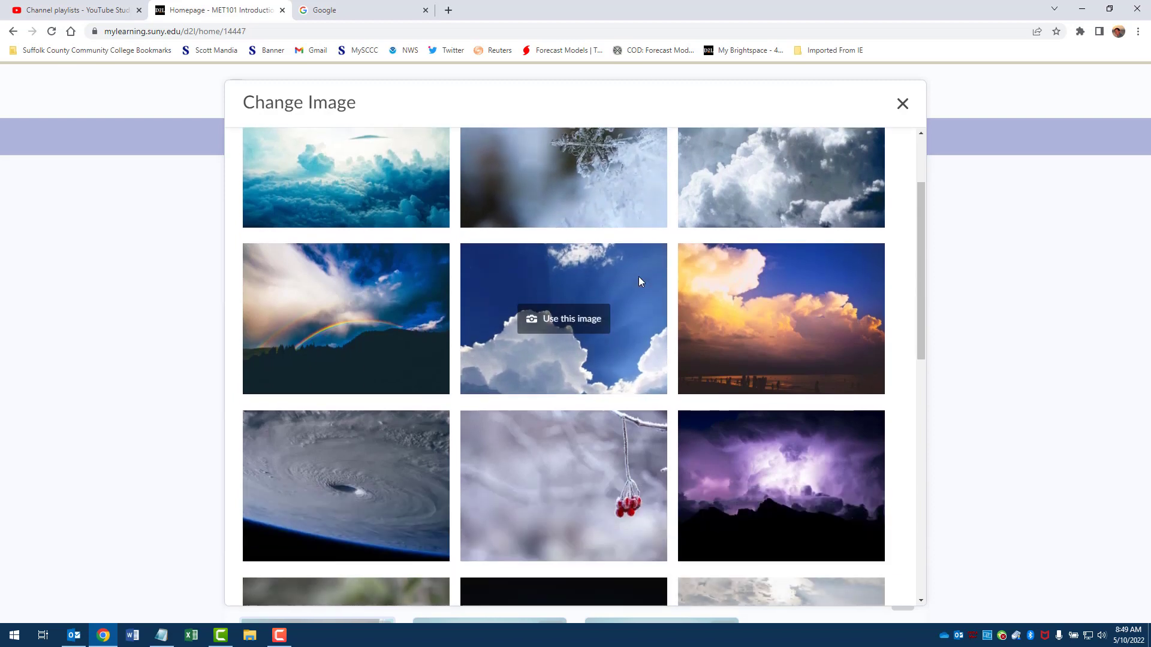
pyautogui.scroll(-4, 653, 276)
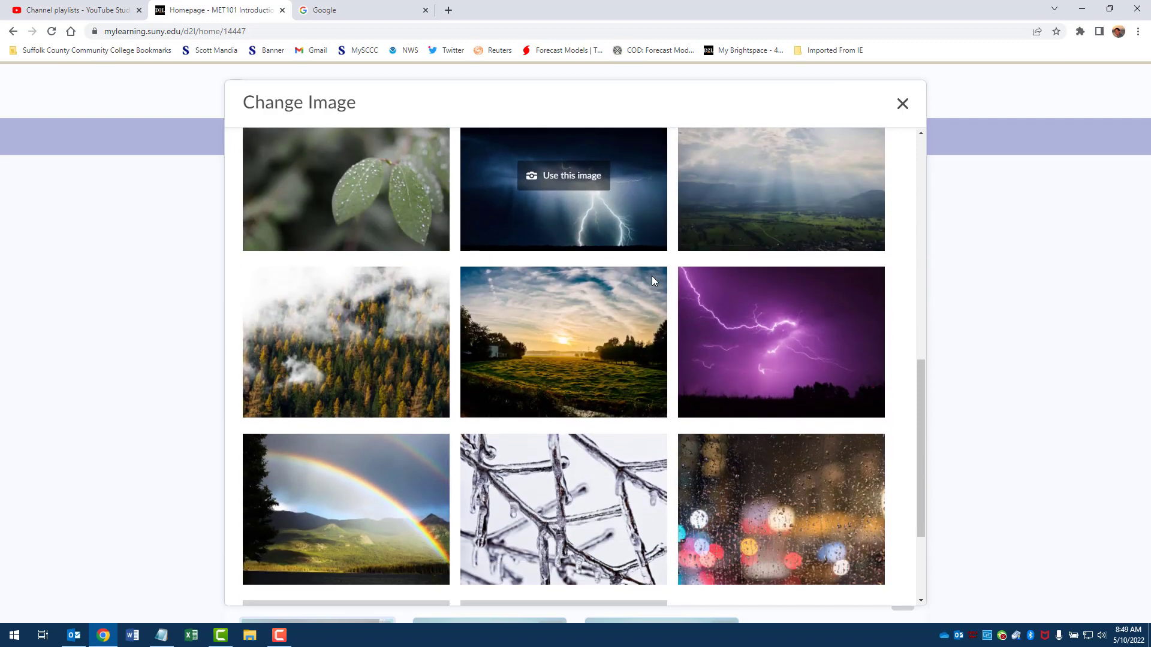
pyautogui.scroll(1, 574, 254)
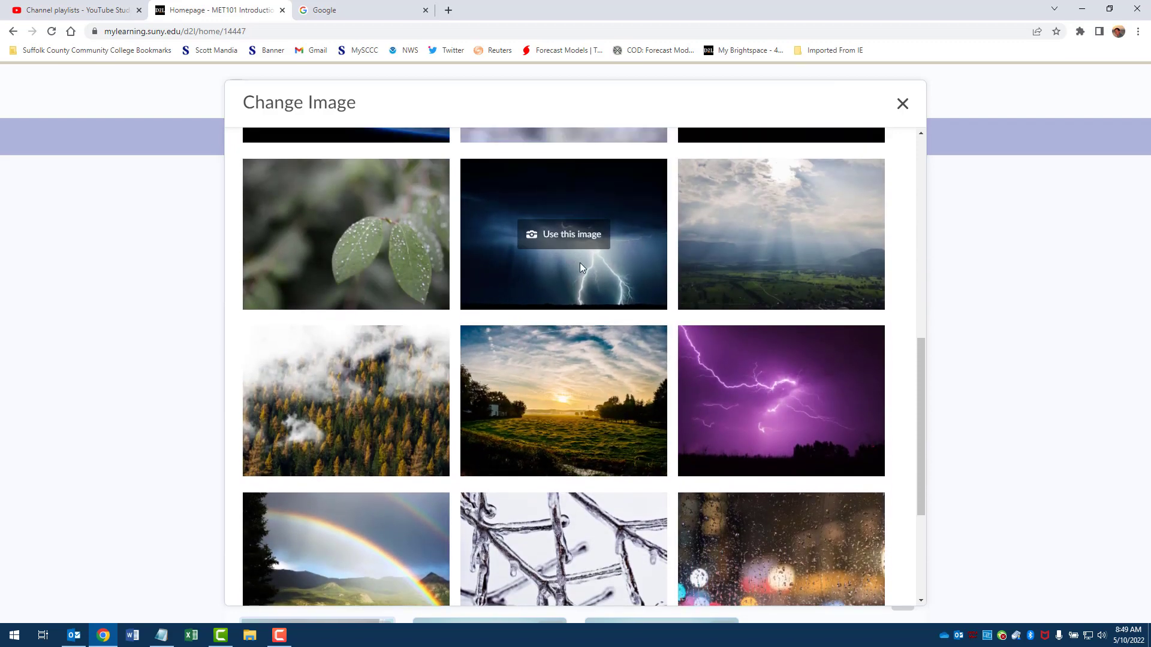
pyautogui.click(563, 235)
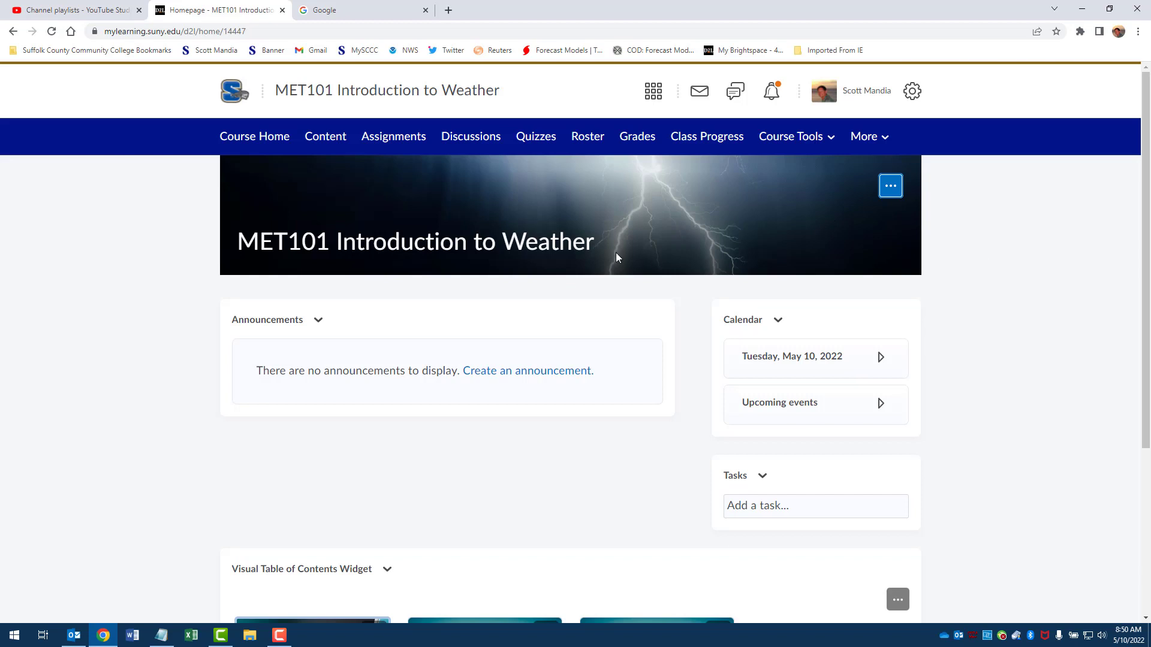
# Open the Tutorials and How-Tos module from the Visual Table of Contents and open its description for editing
pyautogui.scroll(-4, 993, 271)
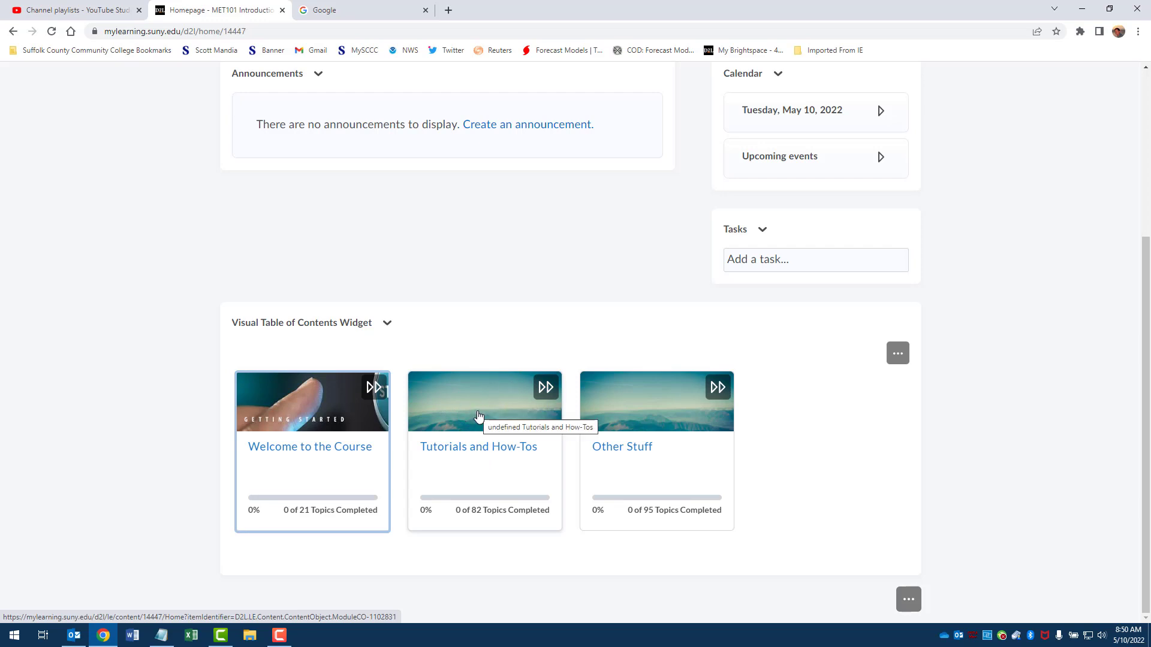
pyautogui.click(469, 454)
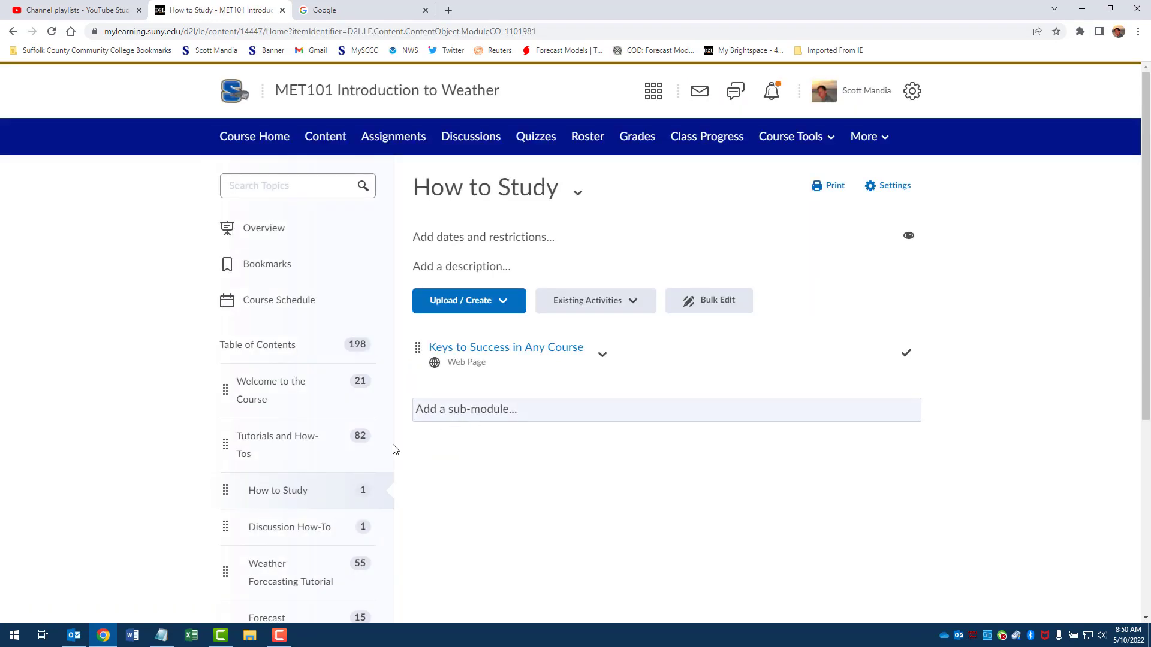
pyautogui.scroll(-2, 395, 449)
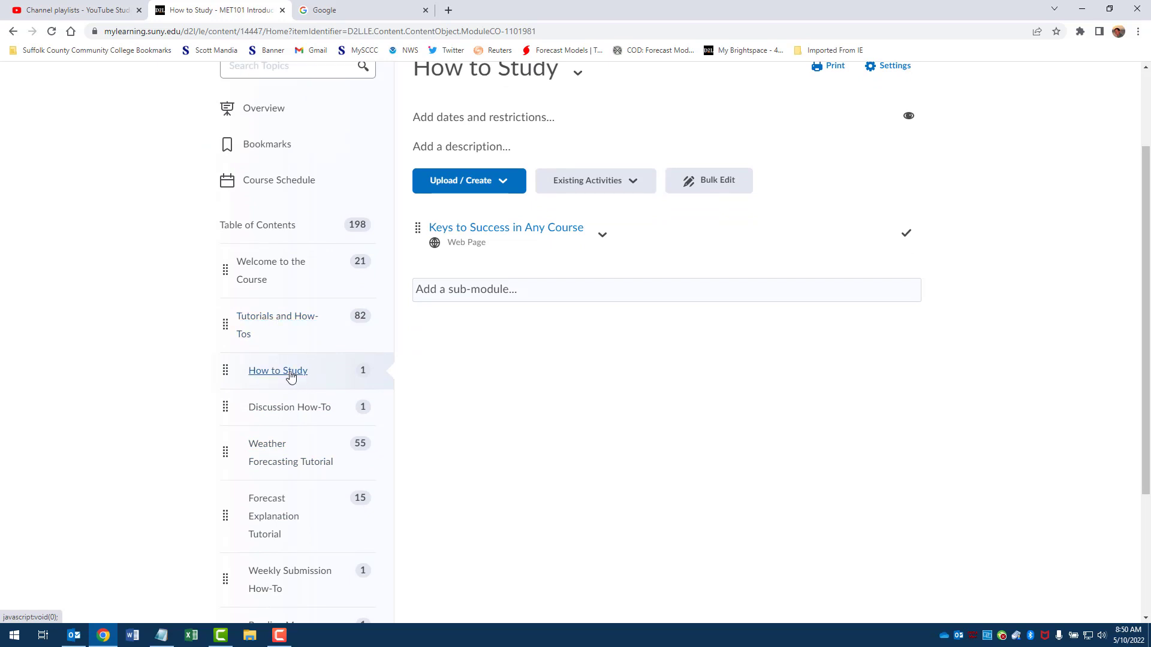
pyautogui.click(280, 324)
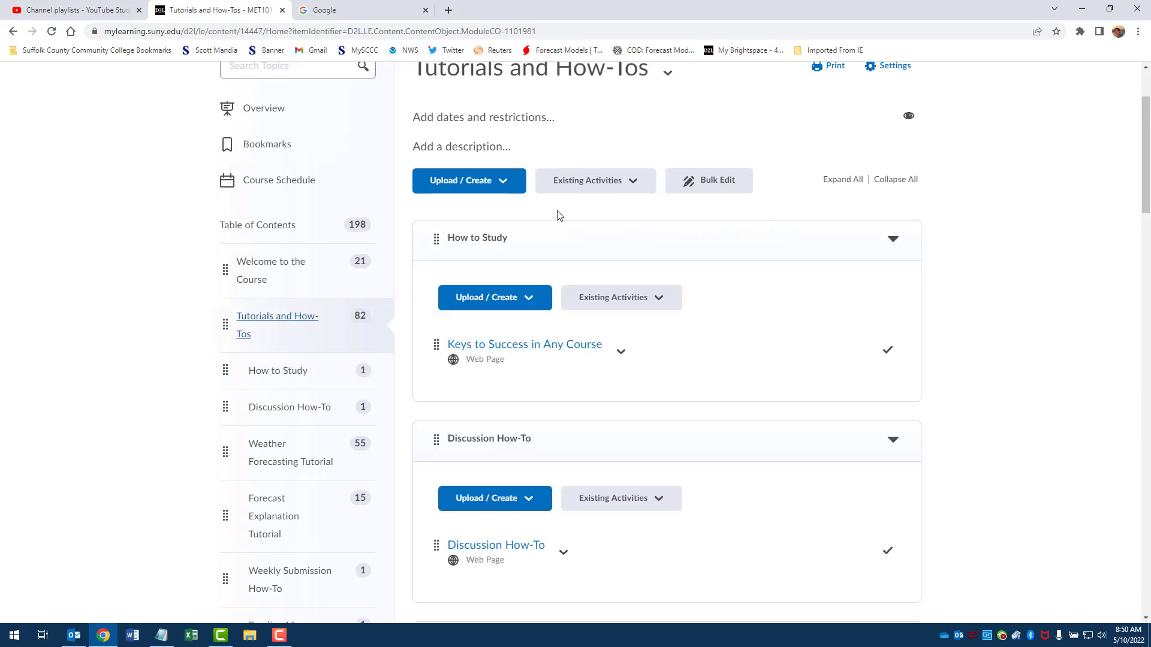
pyautogui.click(465, 153)
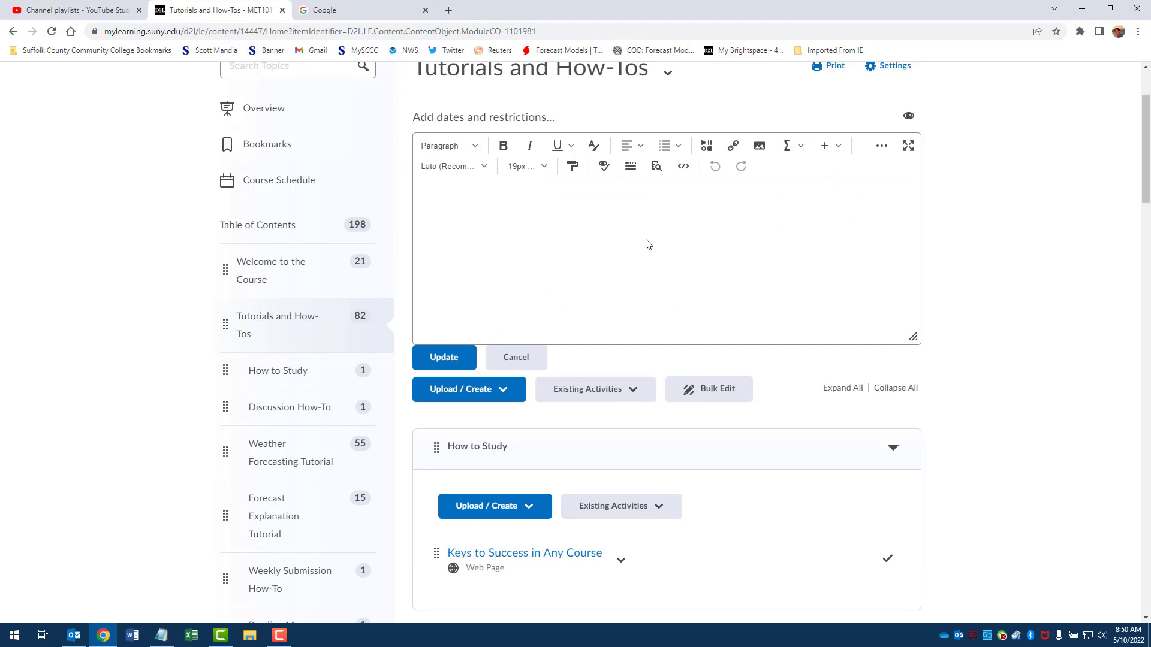
pyautogui.click(760, 147)
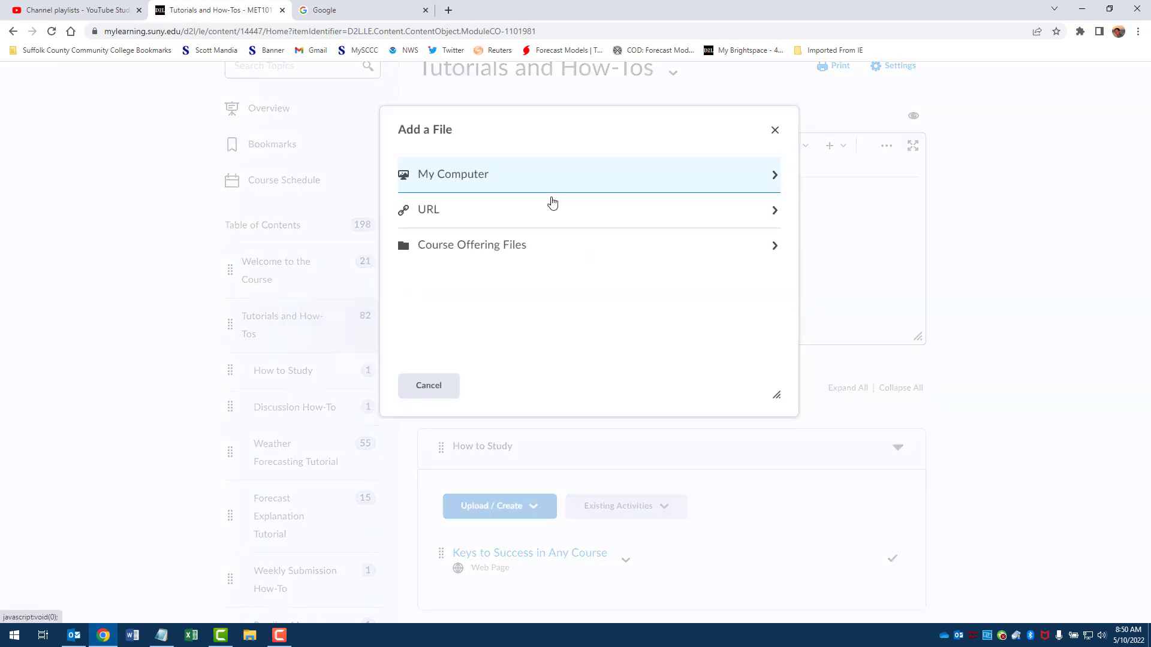
pyautogui.click(459, 182)
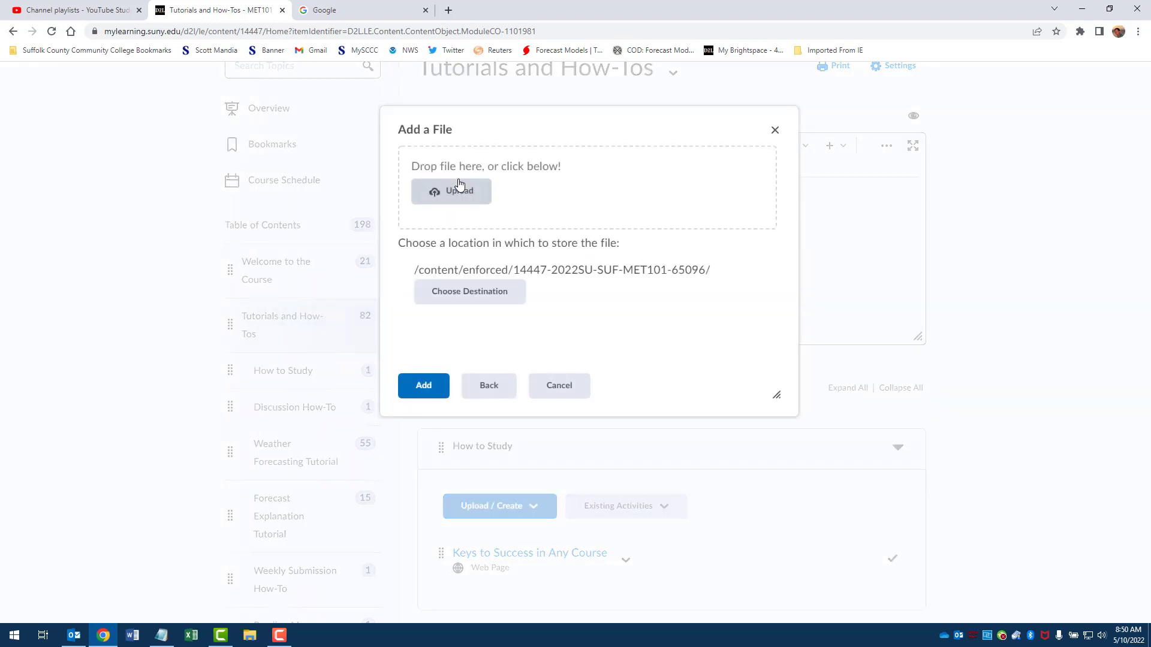
pyautogui.click(558, 386)
# Switch to Google, search for "tutorials" images, and save the green chalkboard picture as tutorials.png
pyautogui.click(369, 16)
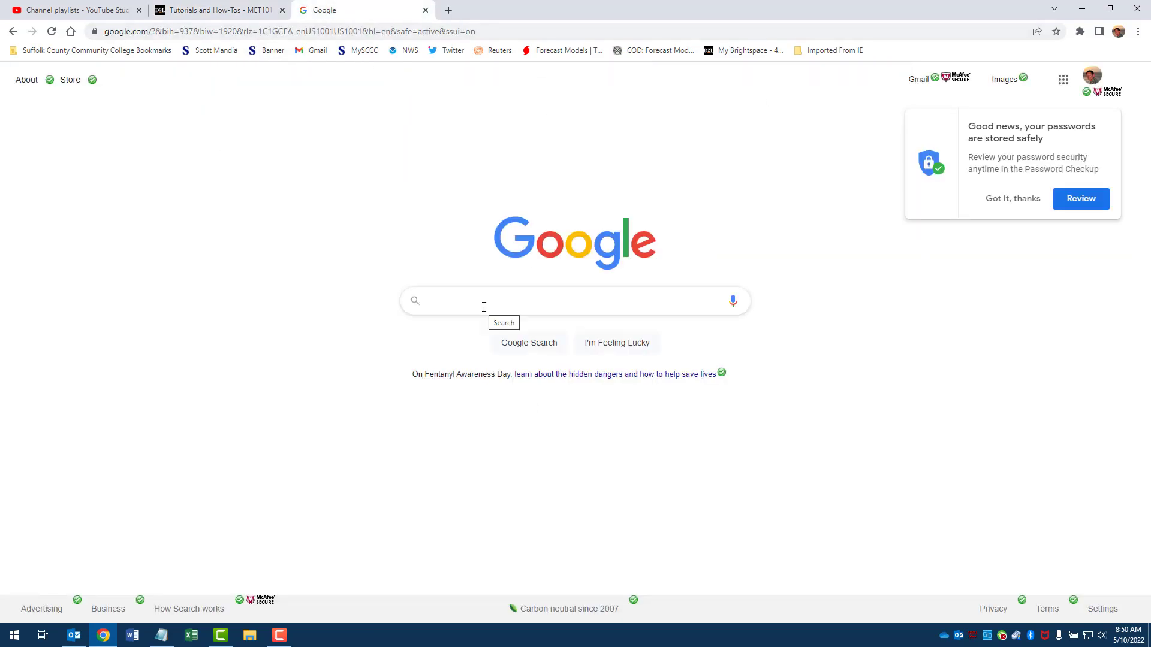
pyautogui.write('tutorials')
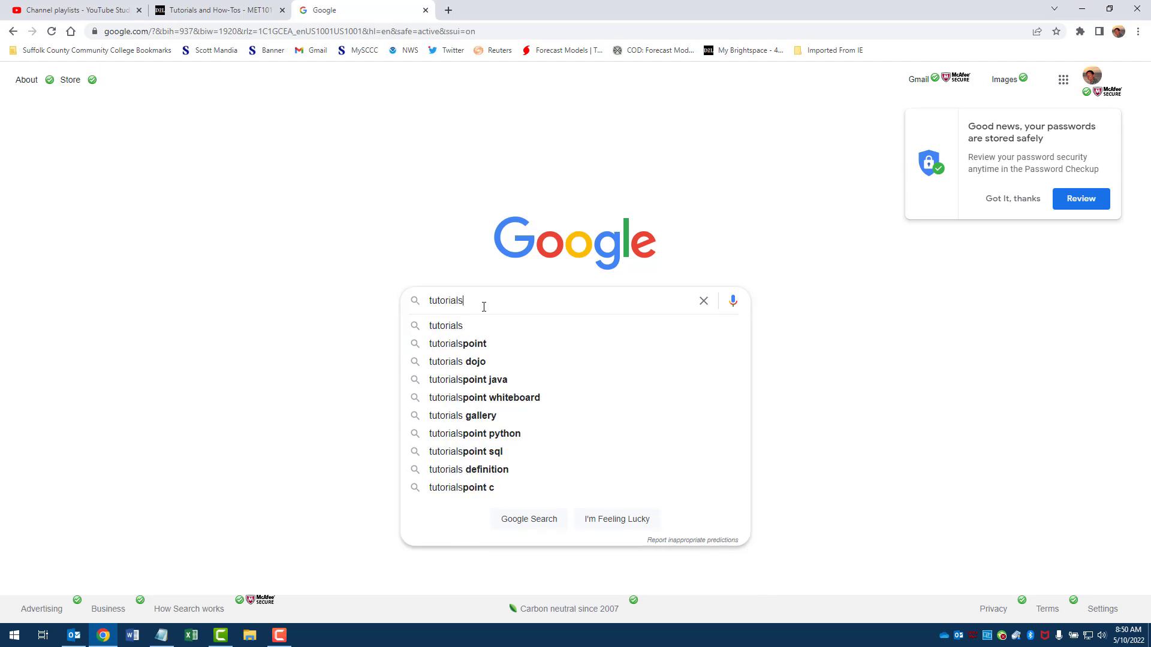
pyautogui.press('Return')
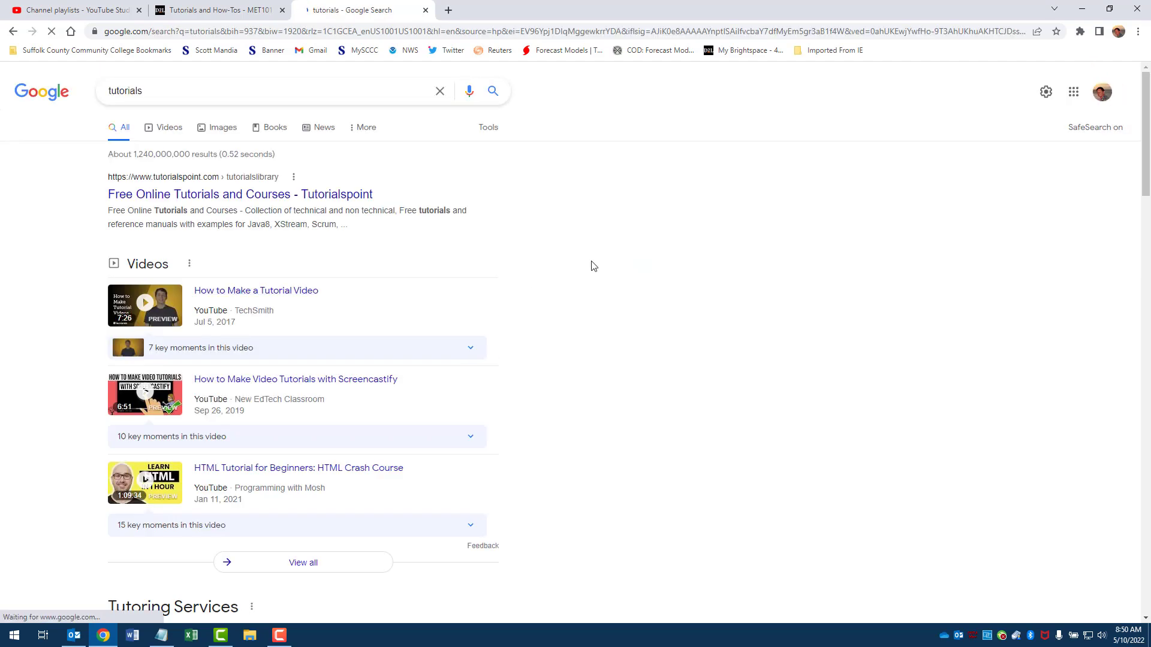
pyautogui.click(223, 127)
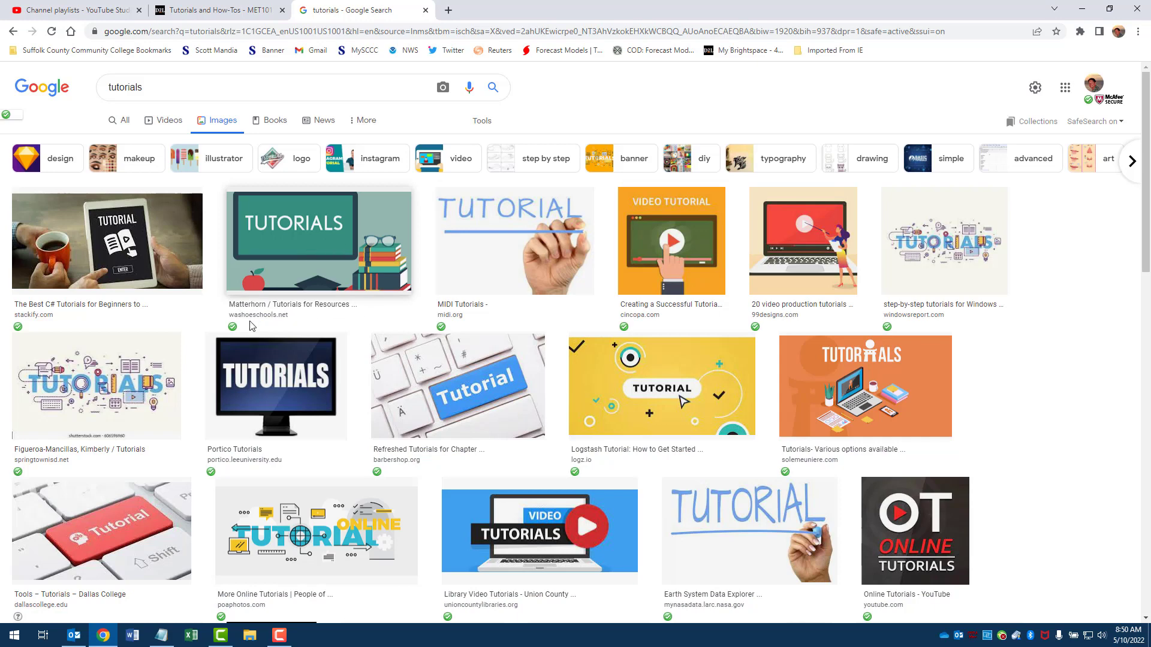
pyautogui.click(319, 237)
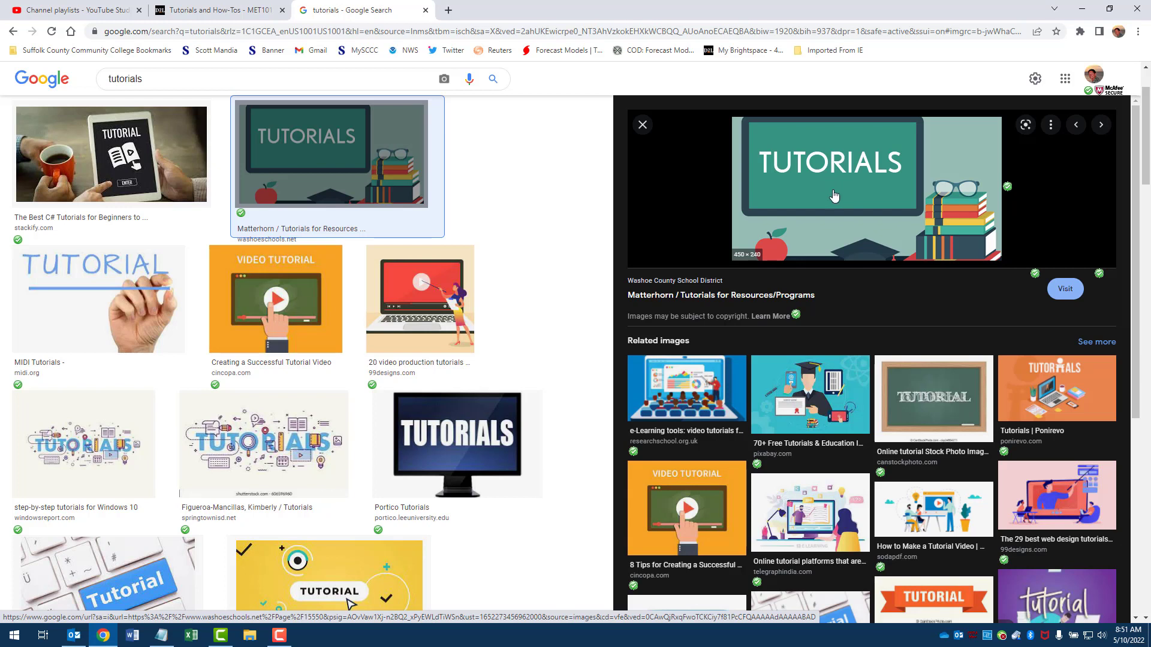
pyautogui.rightClick(829, 180)
pyautogui.click(866, 307)
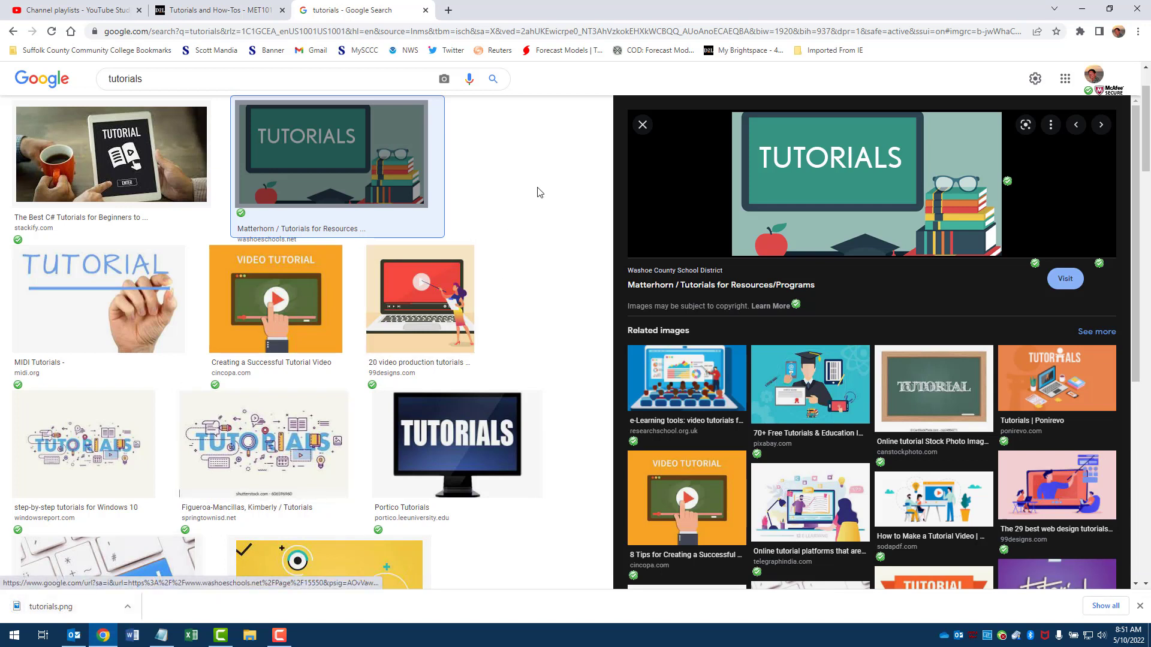
# Return to the Tutorials and How-Tos description and add tutorials.png from the computer's Downloads folder as an image
pyautogui.click(221, 13)
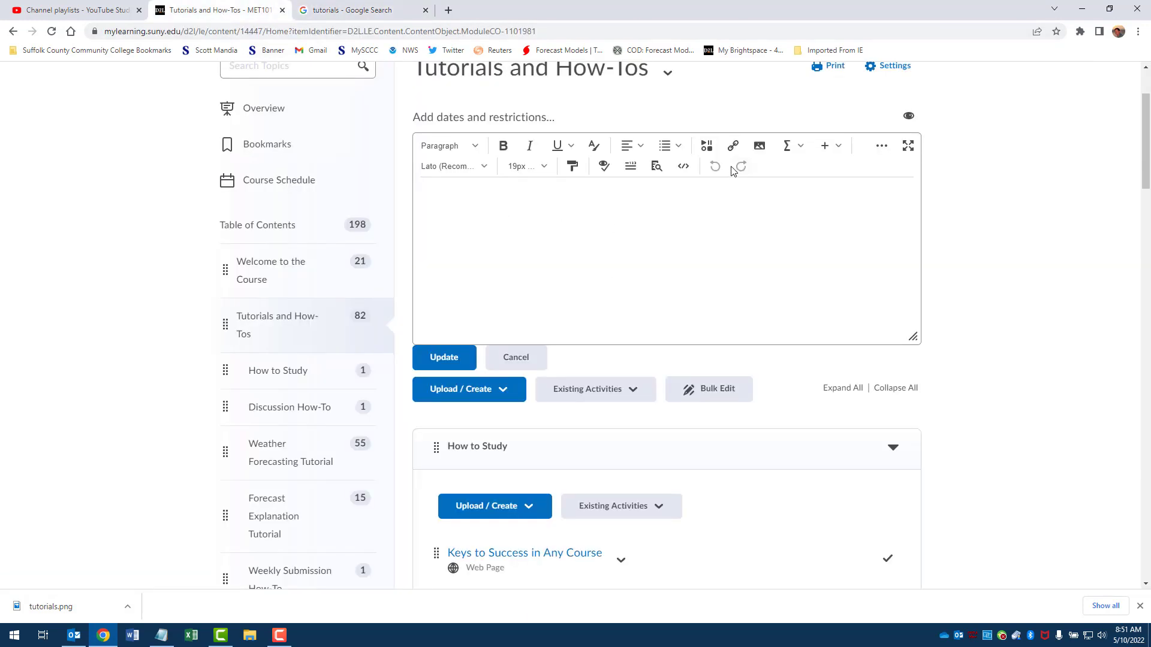
pyautogui.click(758, 155)
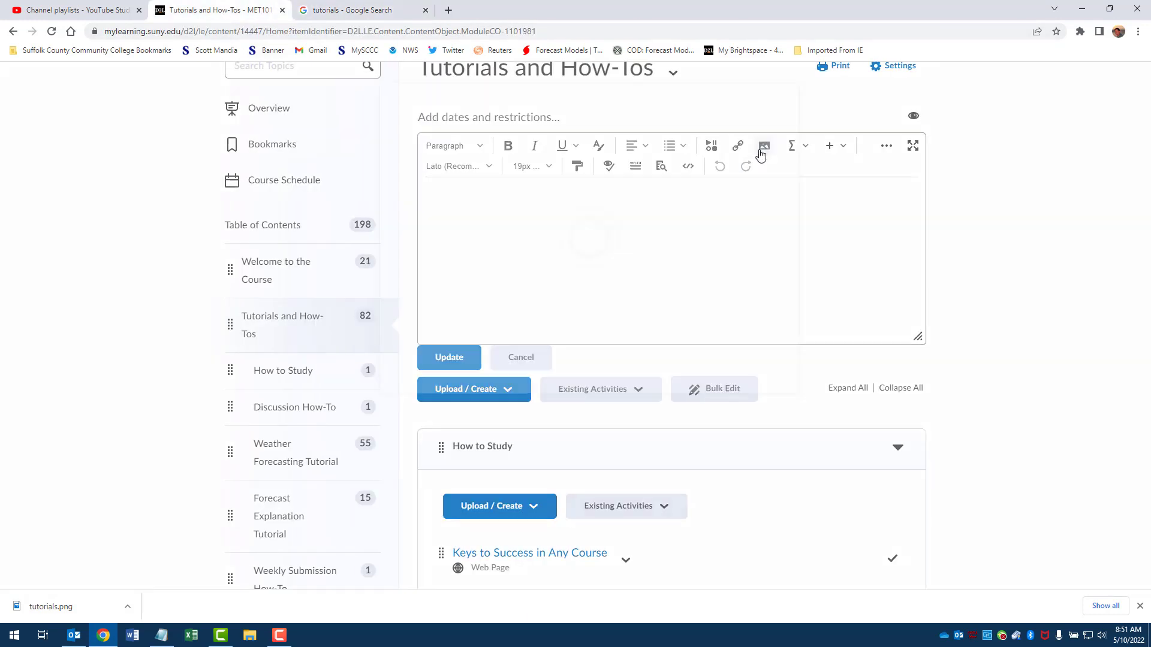
pyautogui.click(467, 186)
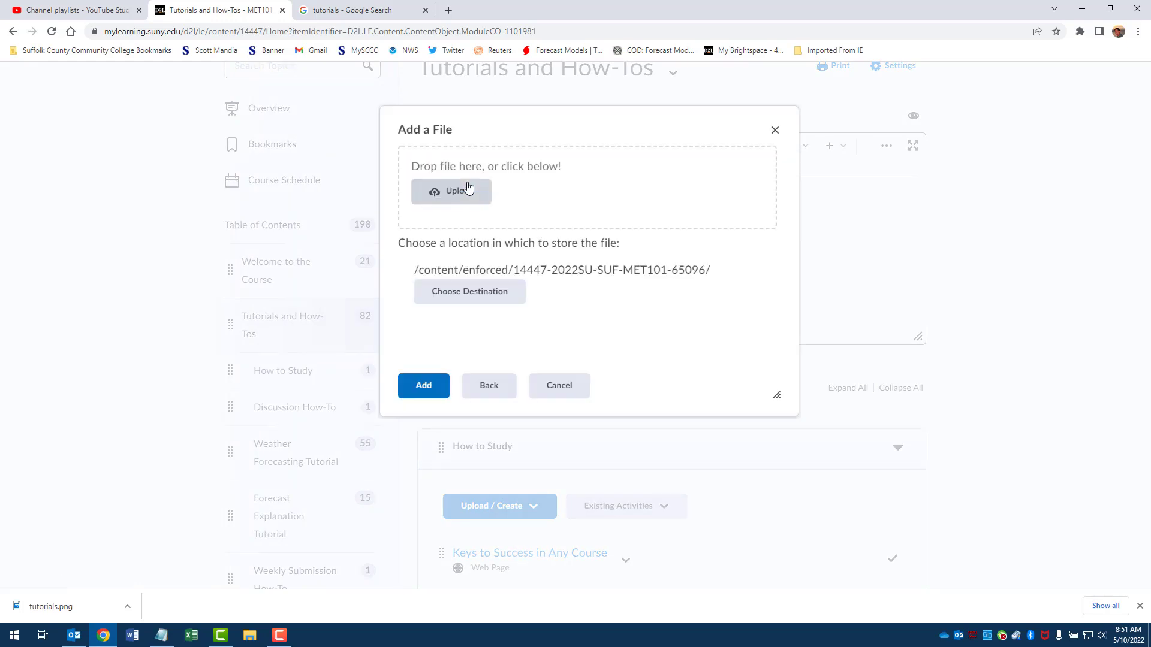
pyautogui.click(463, 197)
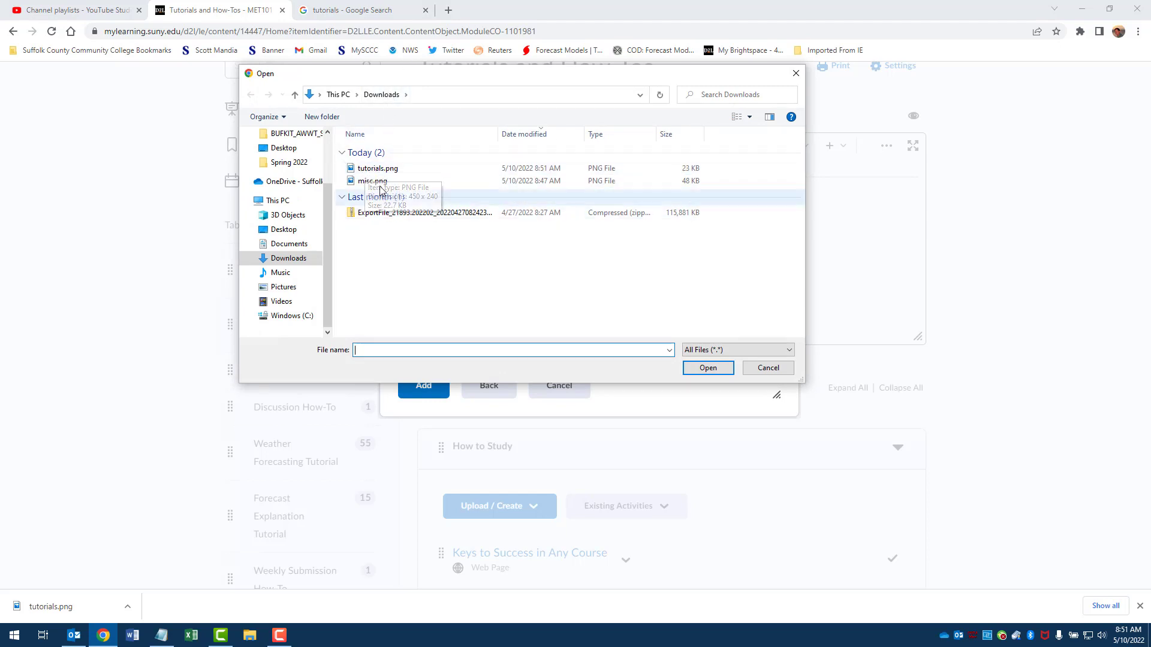
pyautogui.doubleClick(369, 169)
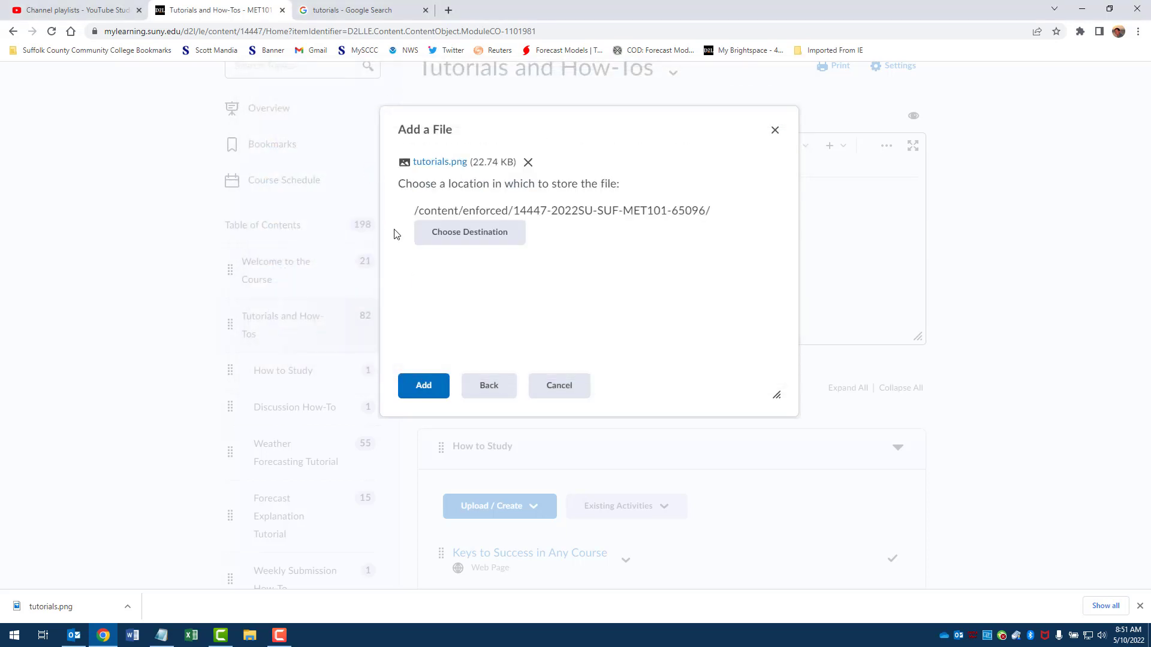
pyautogui.click(422, 392)
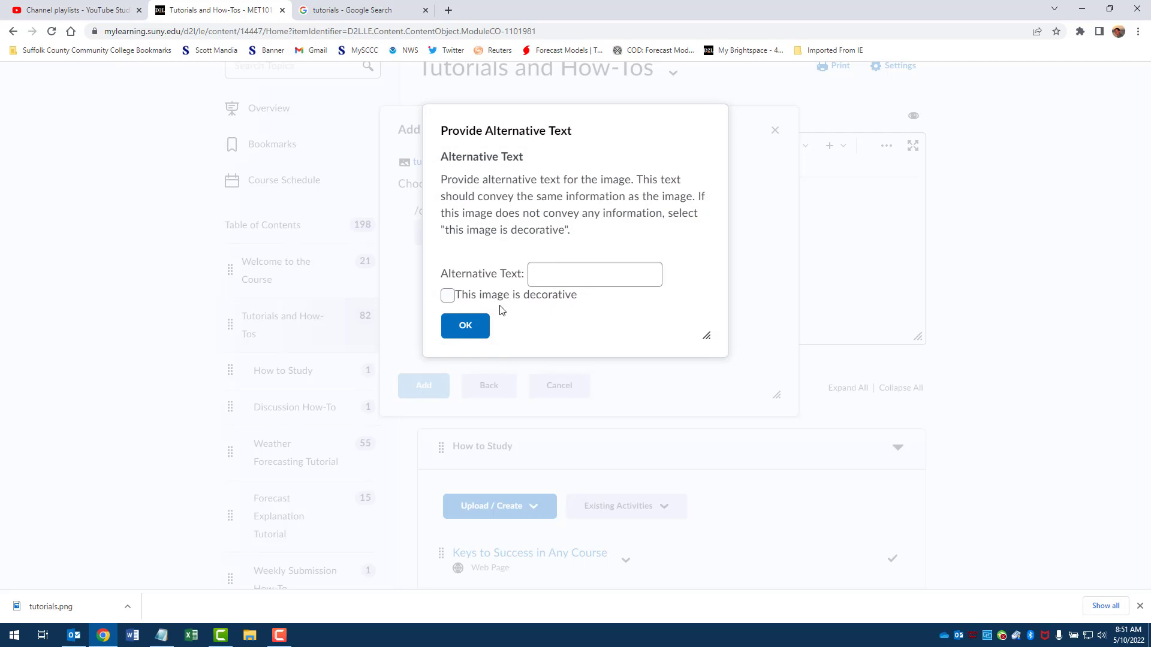
# Give the image alternative text instead of marking it decorative, store it as a new file, and save the module description
pyautogui.click(449, 297)
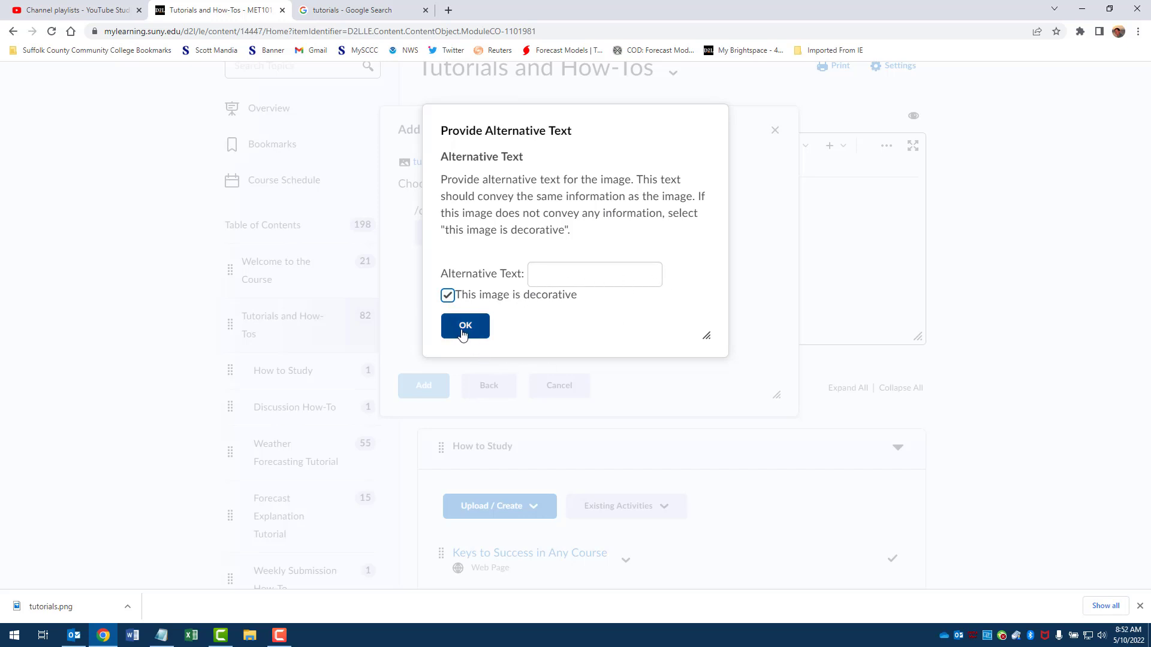
pyautogui.click(559, 280)
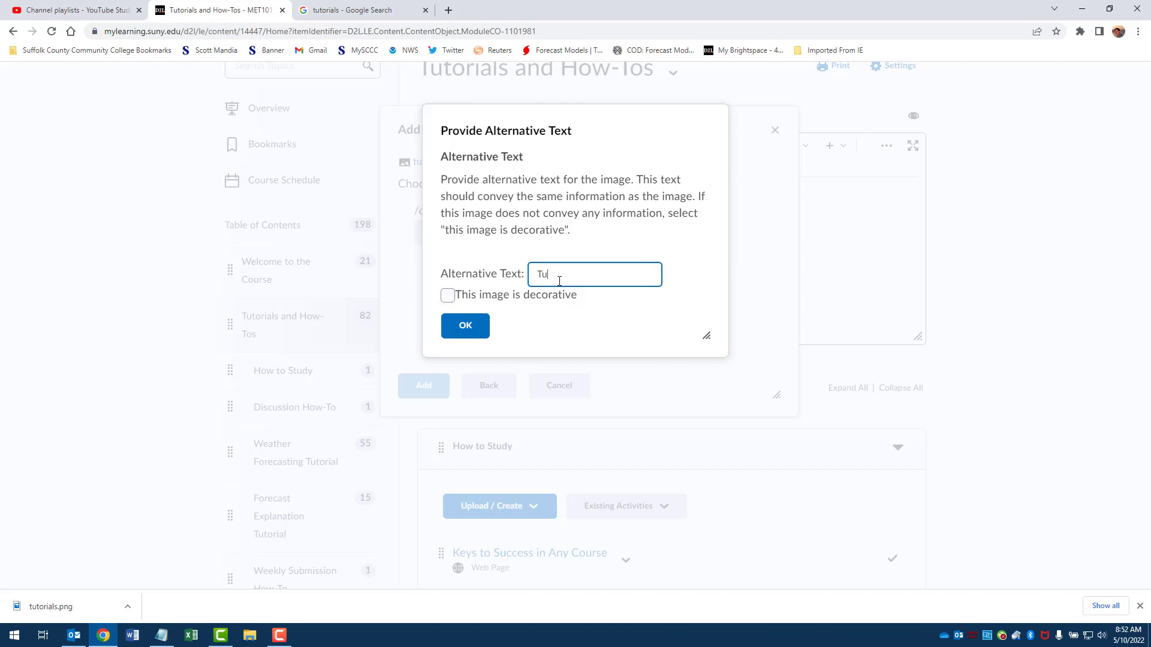
pyautogui.click(465, 330)
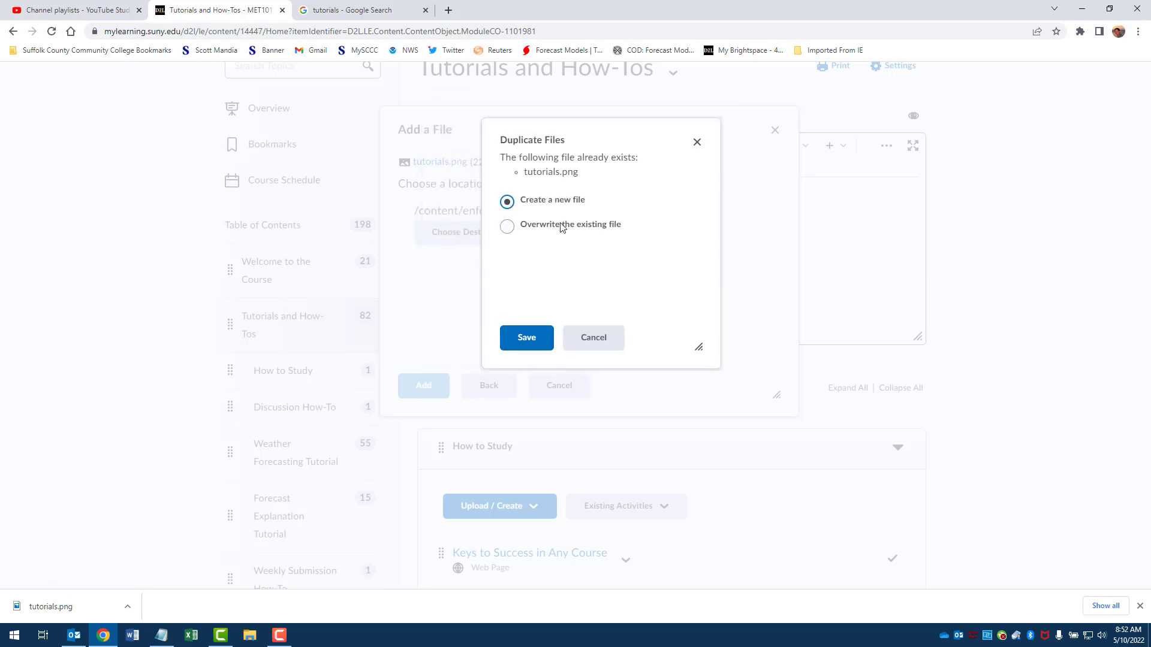
pyautogui.click(527, 339)
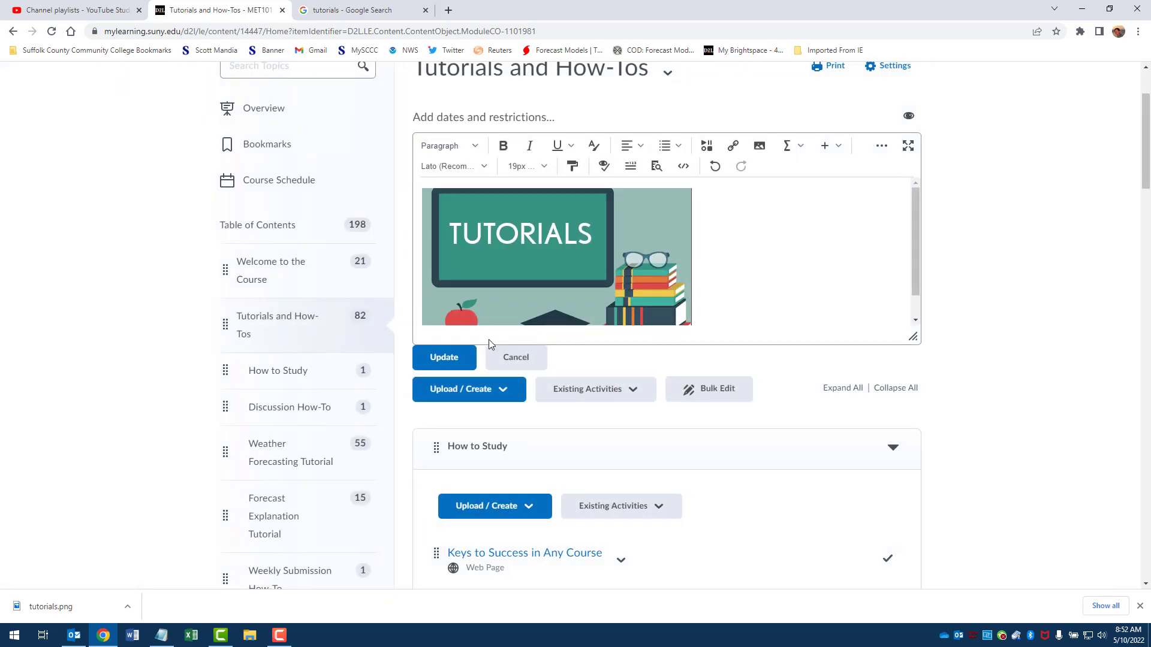
pyautogui.click(444, 359)
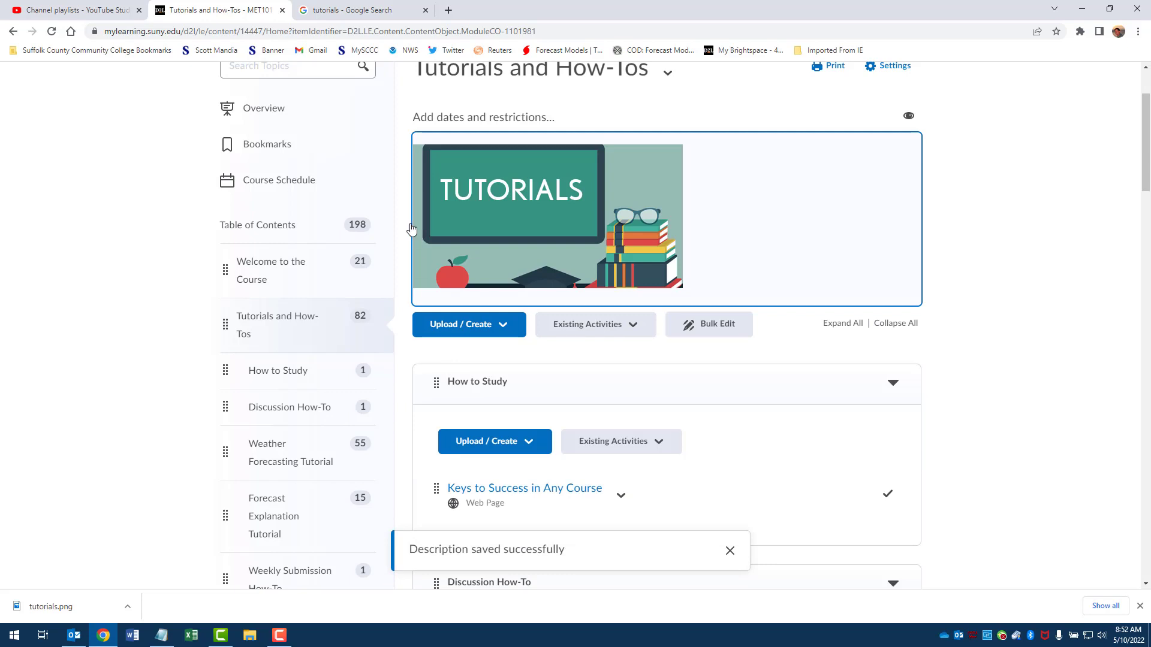
# Check the Tutorials and How-Tos card on the course homepage, and bring up the Notepad note on image size and formats
pyautogui.scroll(2, 411, 230)
pyautogui.click(253, 138)
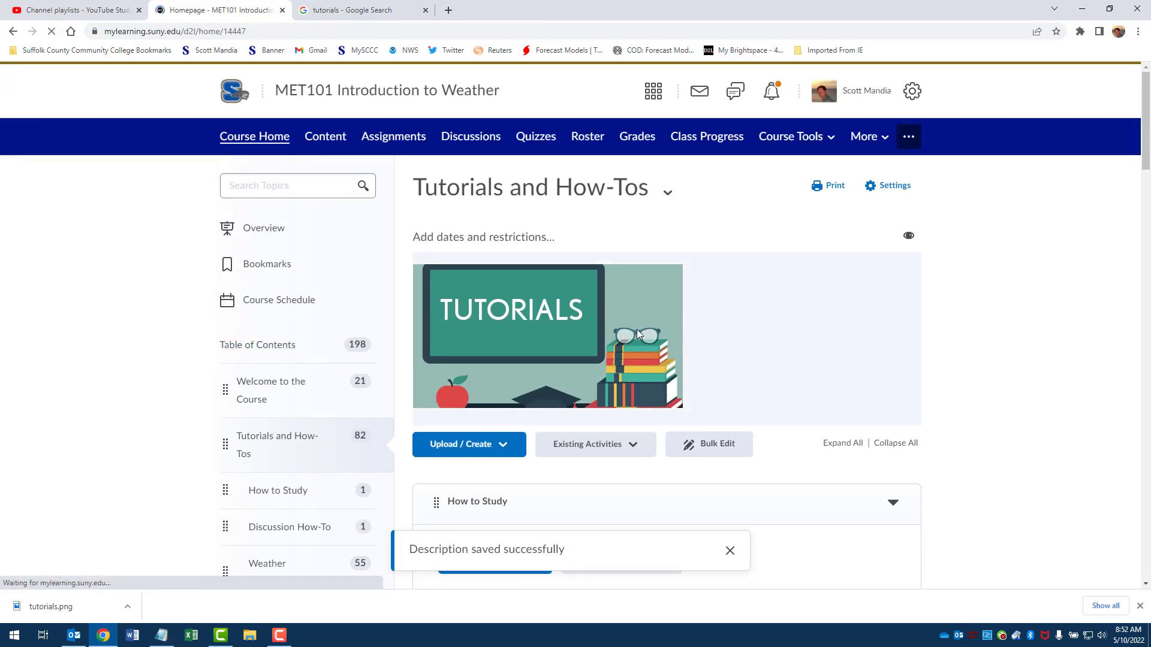
pyautogui.scroll(-5, 691, 298)
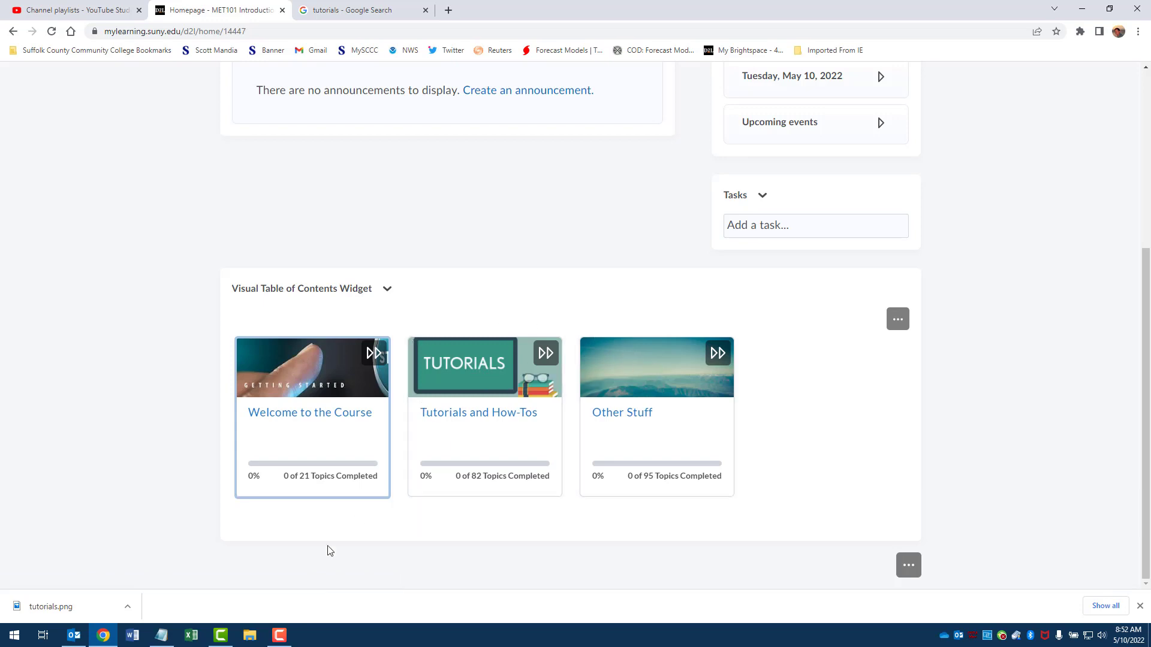
pyautogui.click(161, 636)
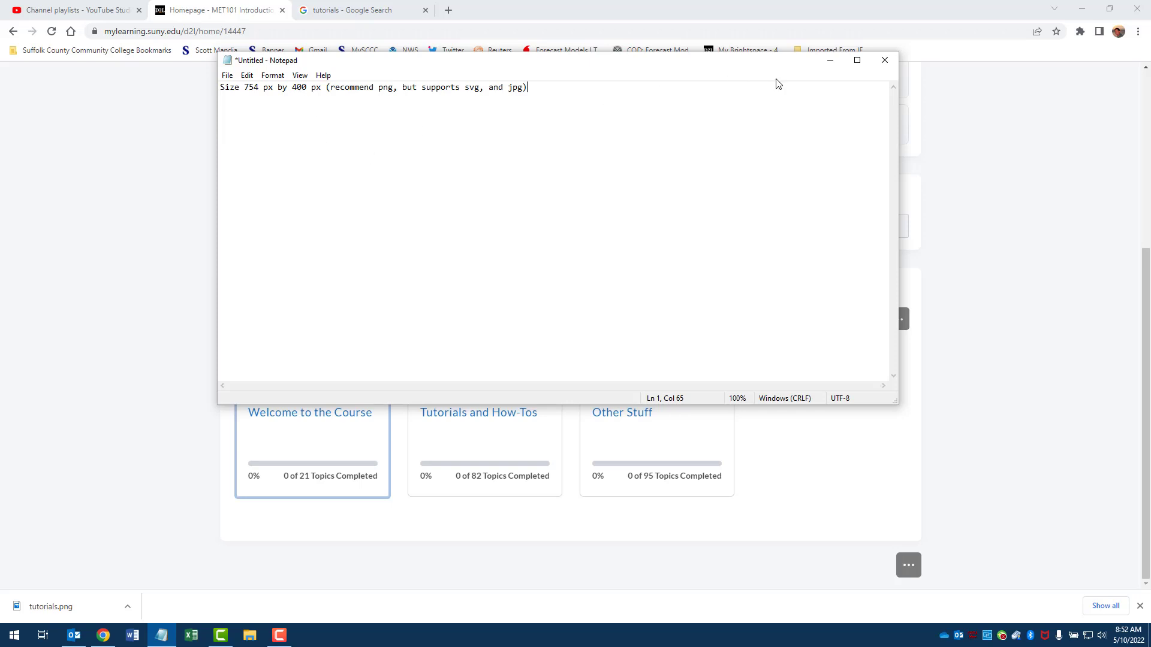
# Put the note away and view misc.png from the computer's Downloads folder to examine its proportions
pyautogui.click(829, 61)
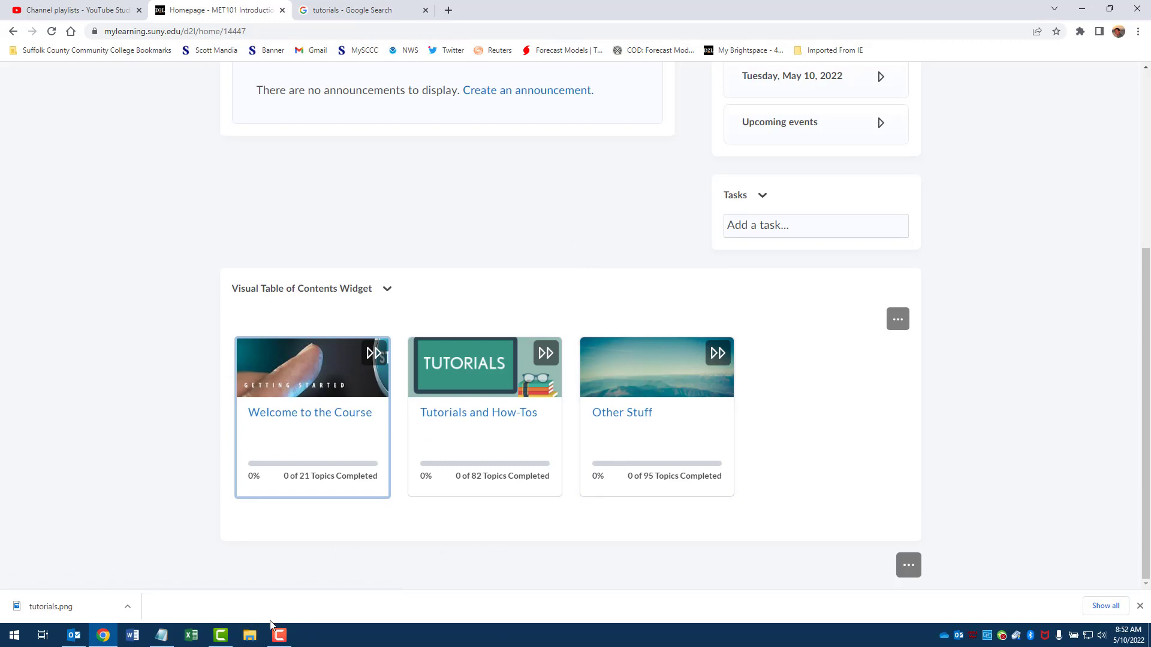
pyautogui.click(250, 641)
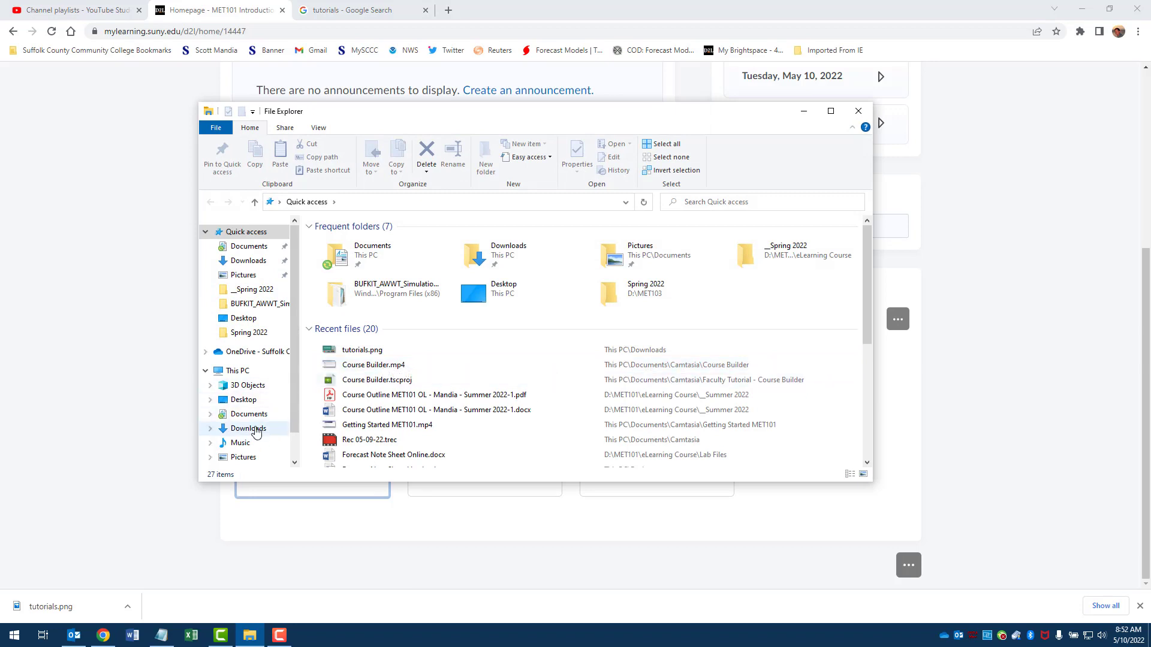
pyautogui.click(250, 430)
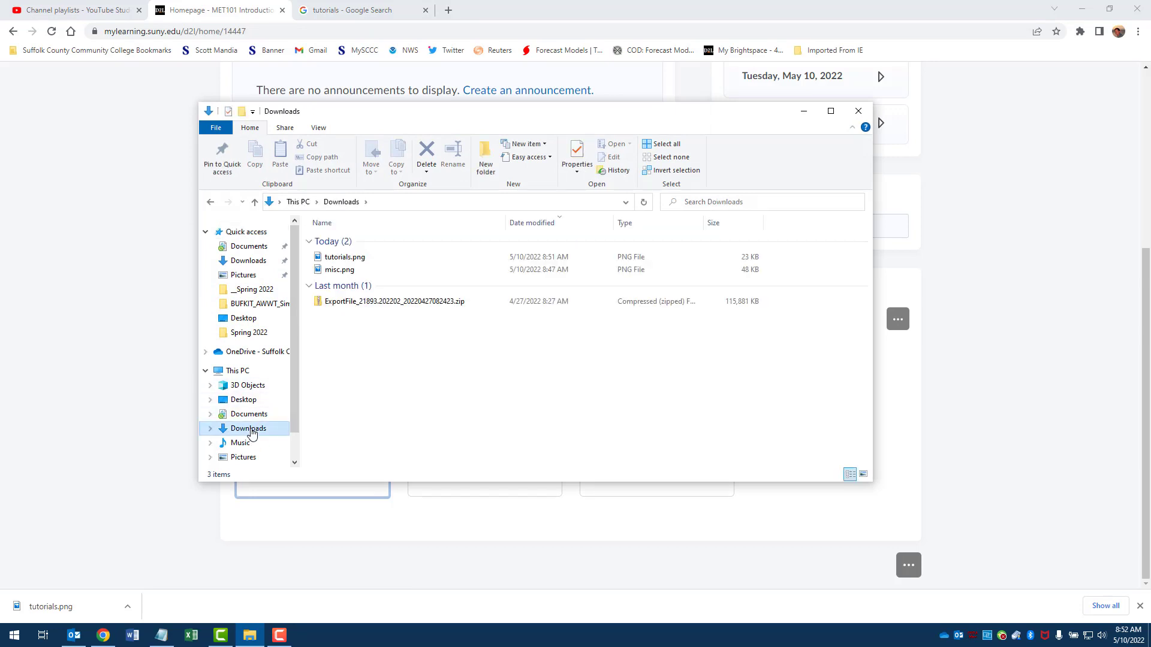
pyautogui.click(329, 271)
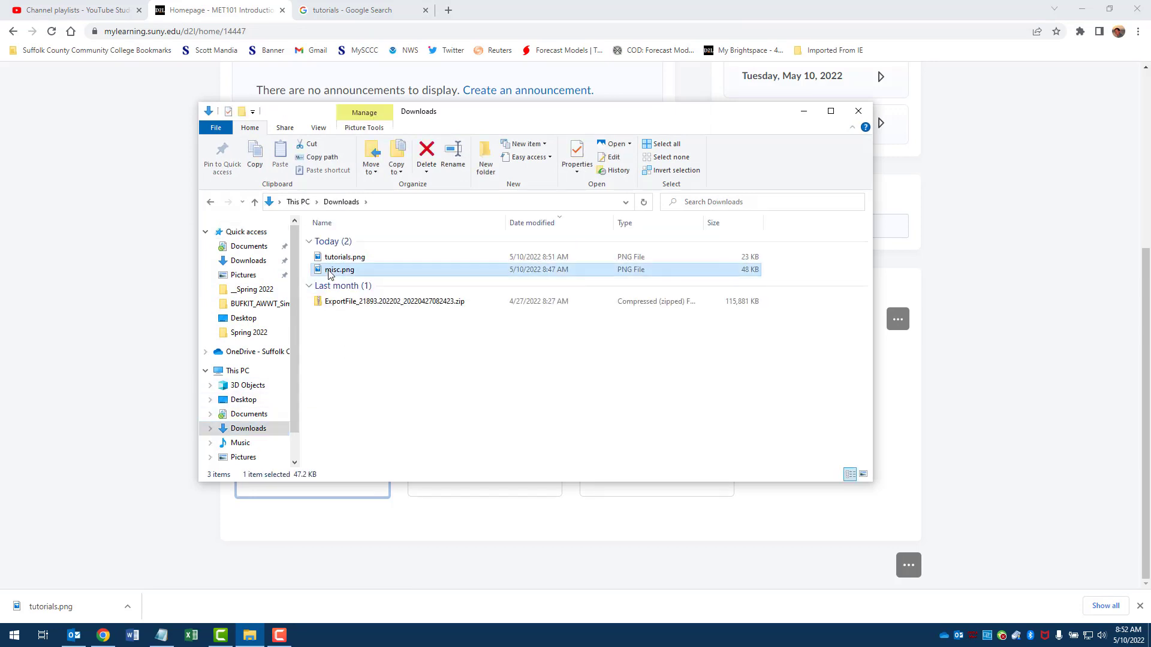
pyautogui.doubleClick(328, 271)
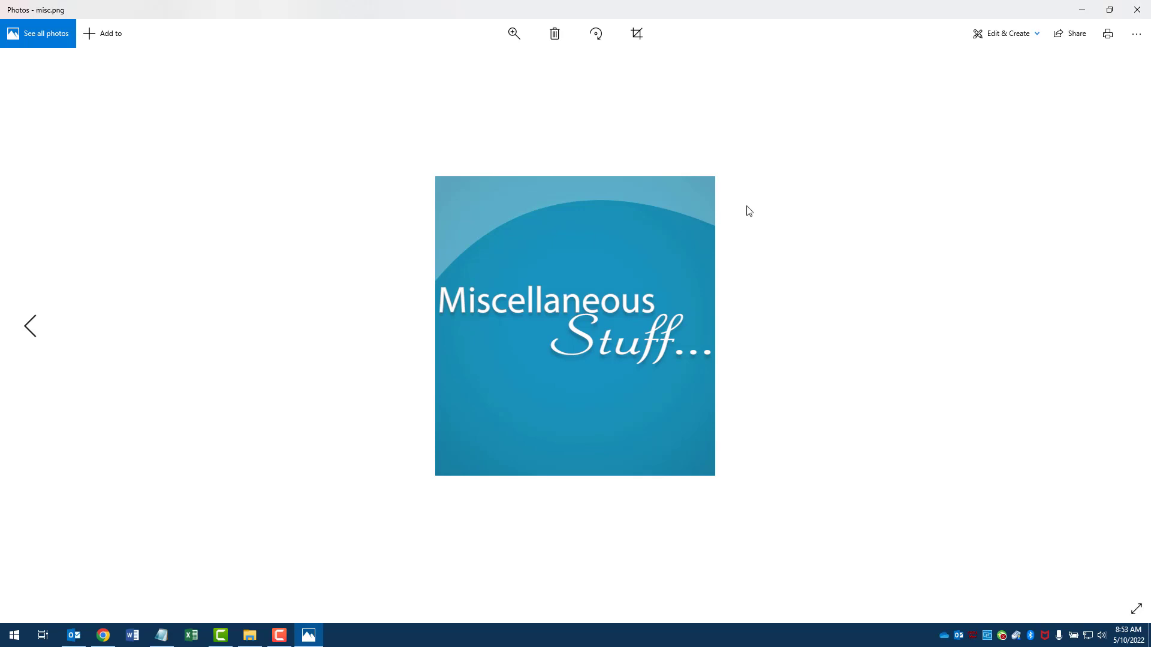
pyautogui.click(1137, 10)
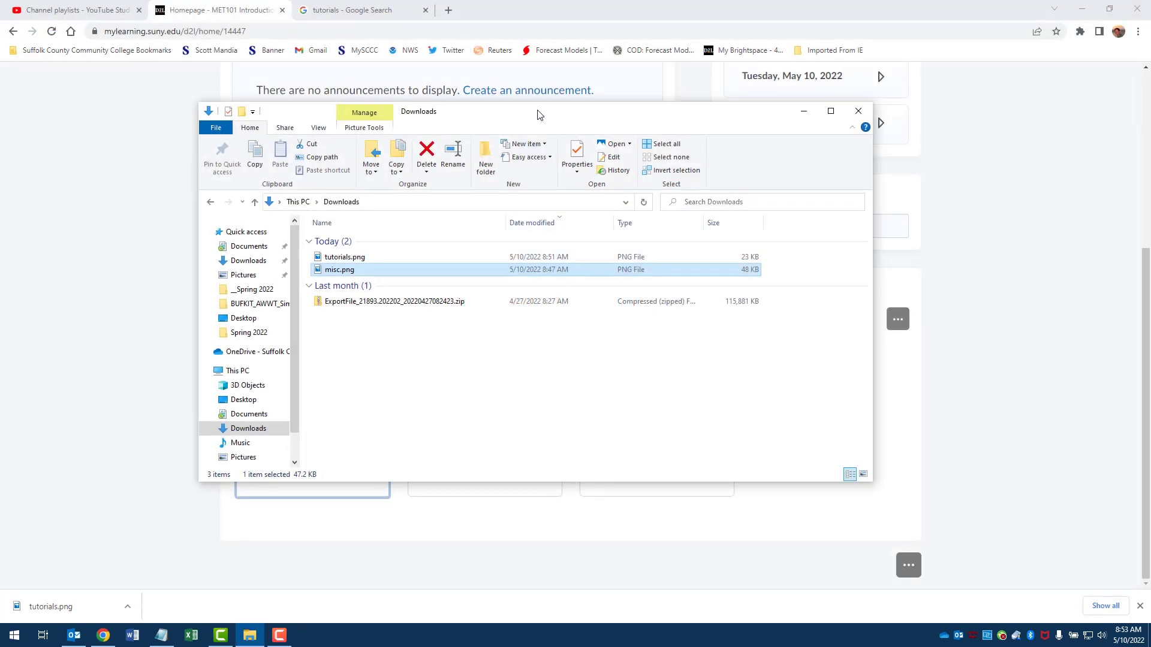
pyautogui.moveTo(537, 114); pyautogui.dragTo(521, 111)
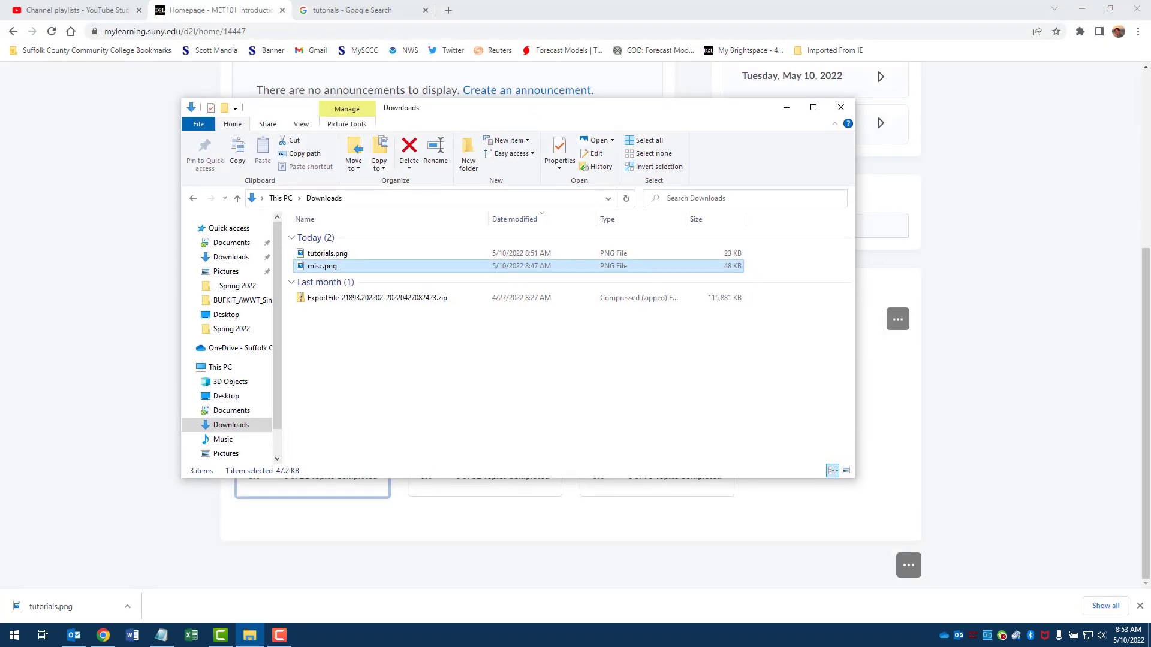
# Start Paint from the Windows accessories and open misc.png from the Downloads folder
pyautogui.click(18, 639)
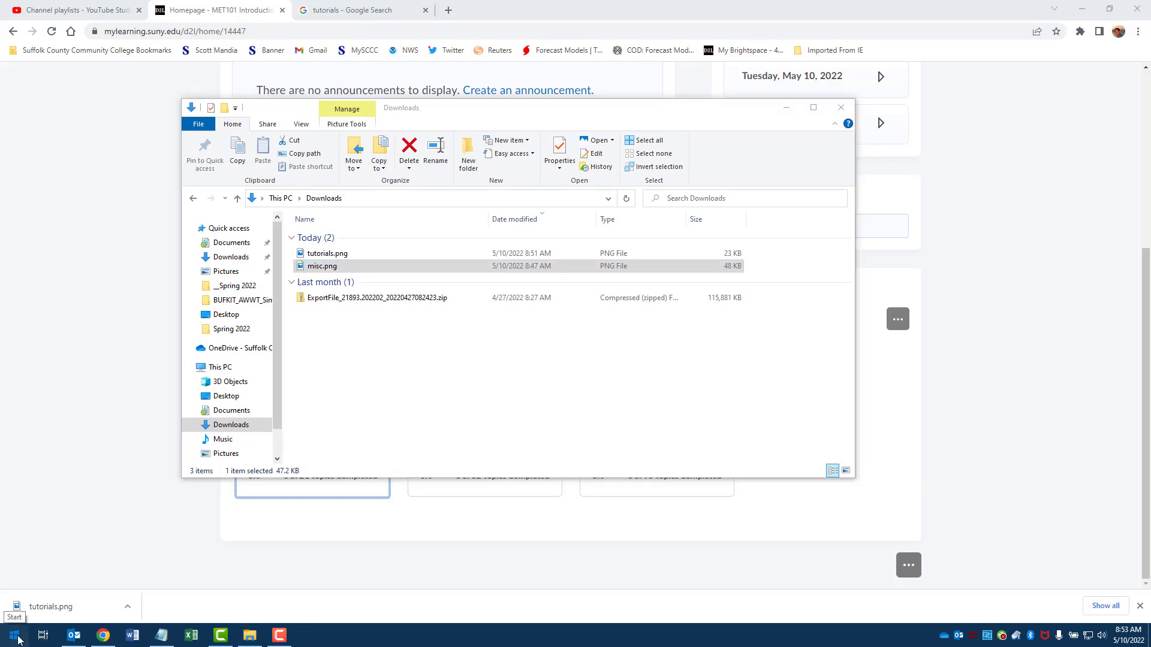
pyautogui.scroll(-5, 95, 516)
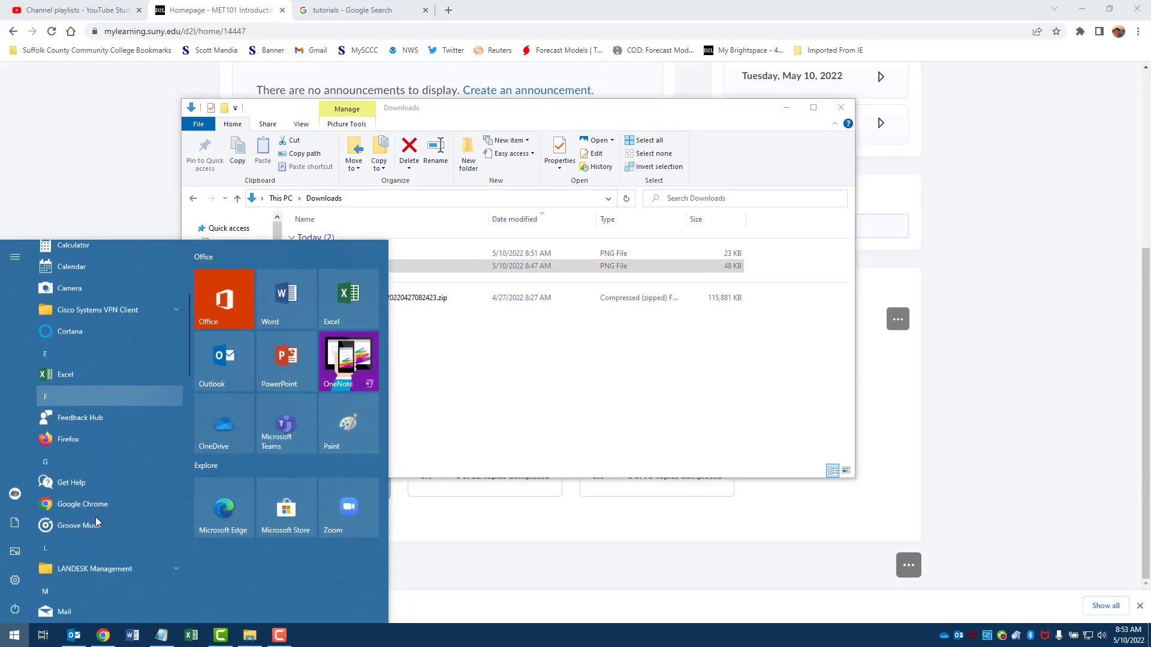
pyautogui.scroll(-4, 96, 519)
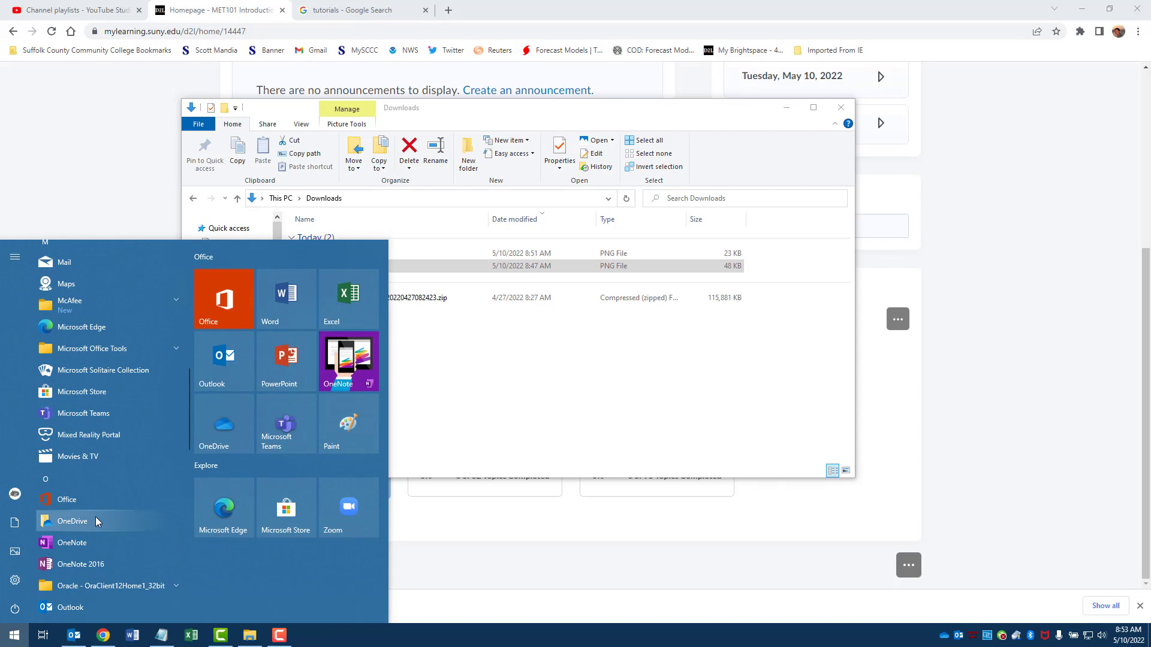
pyautogui.scroll(-6, 103, 519)
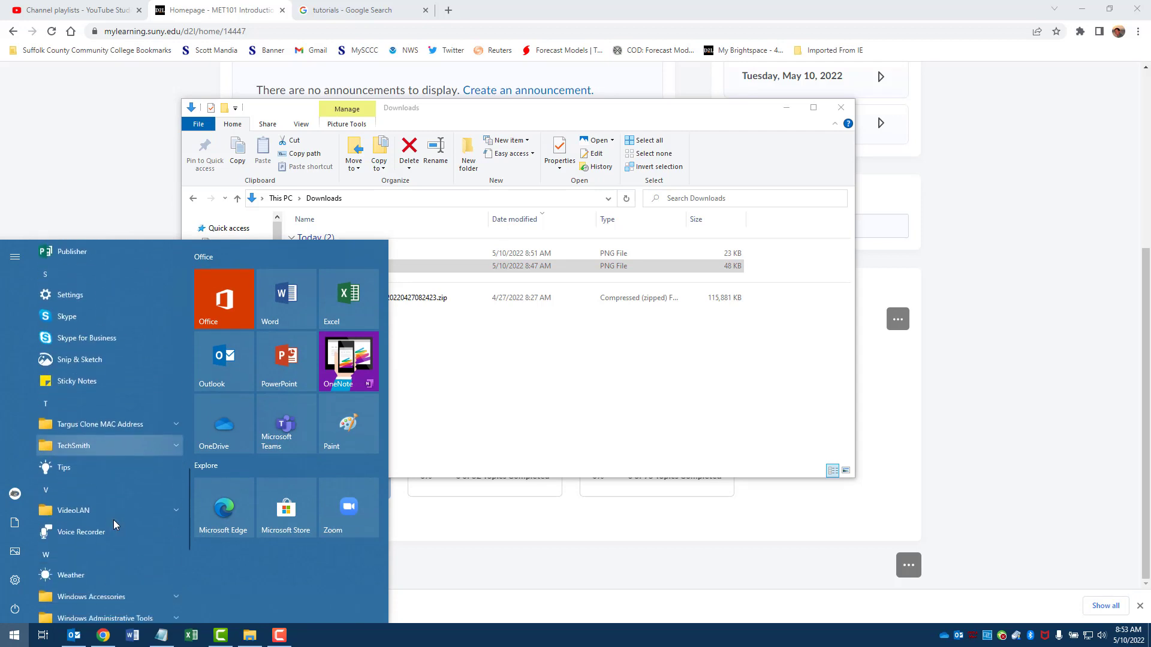
pyautogui.scroll(-1, 114, 520)
pyautogui.click(90, 450)
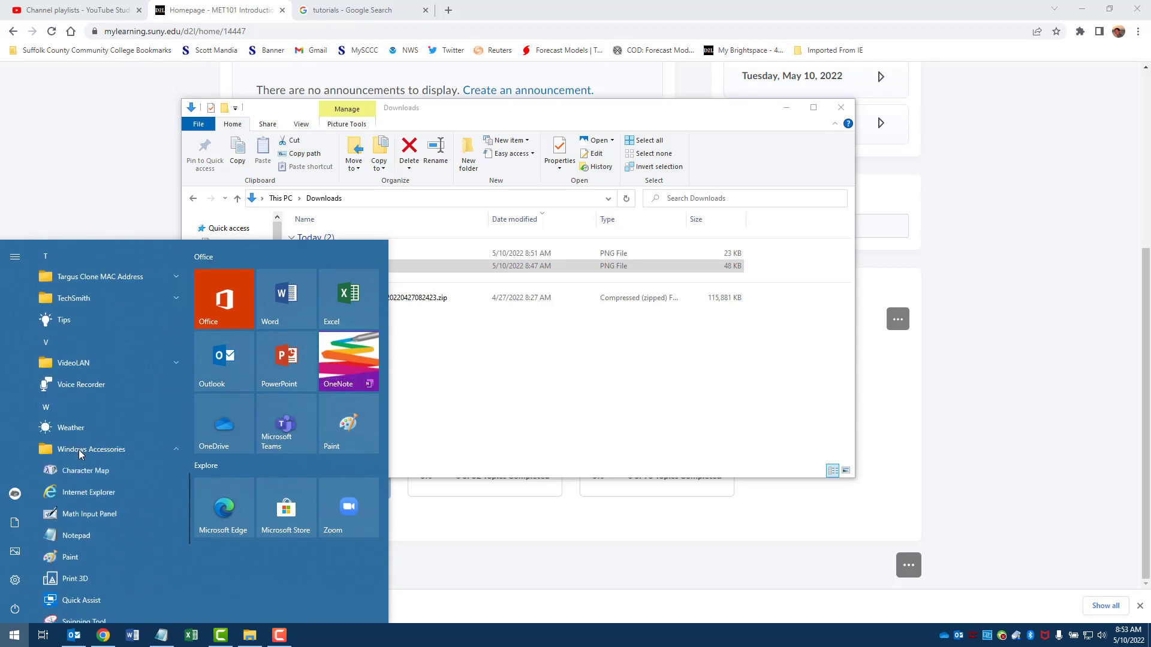
pyautogui.scroll(-1, 114, 497)
pyautogui.click(78, 501)
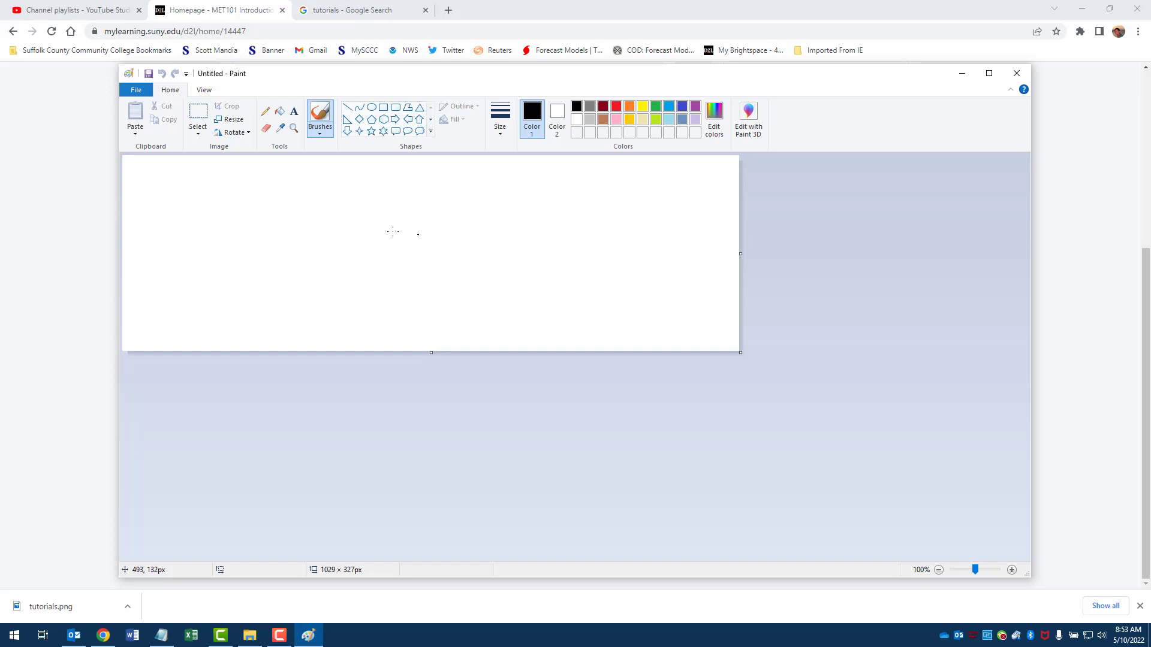
pyautogui.click(136, 90)
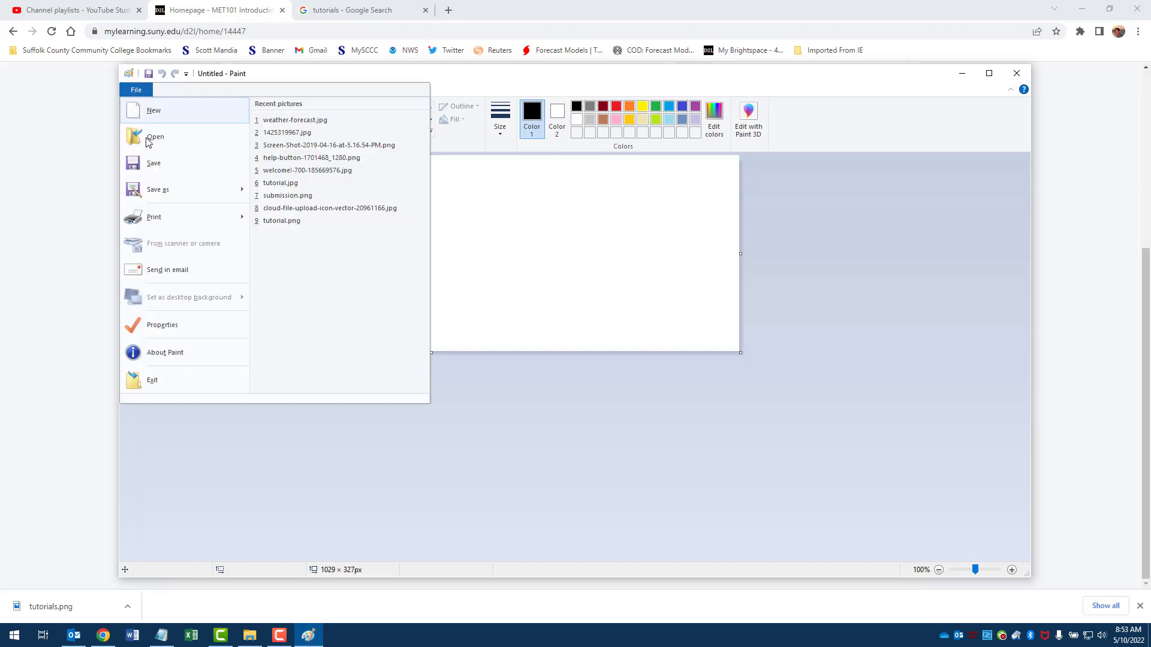
pyautogui.click(150, 138)
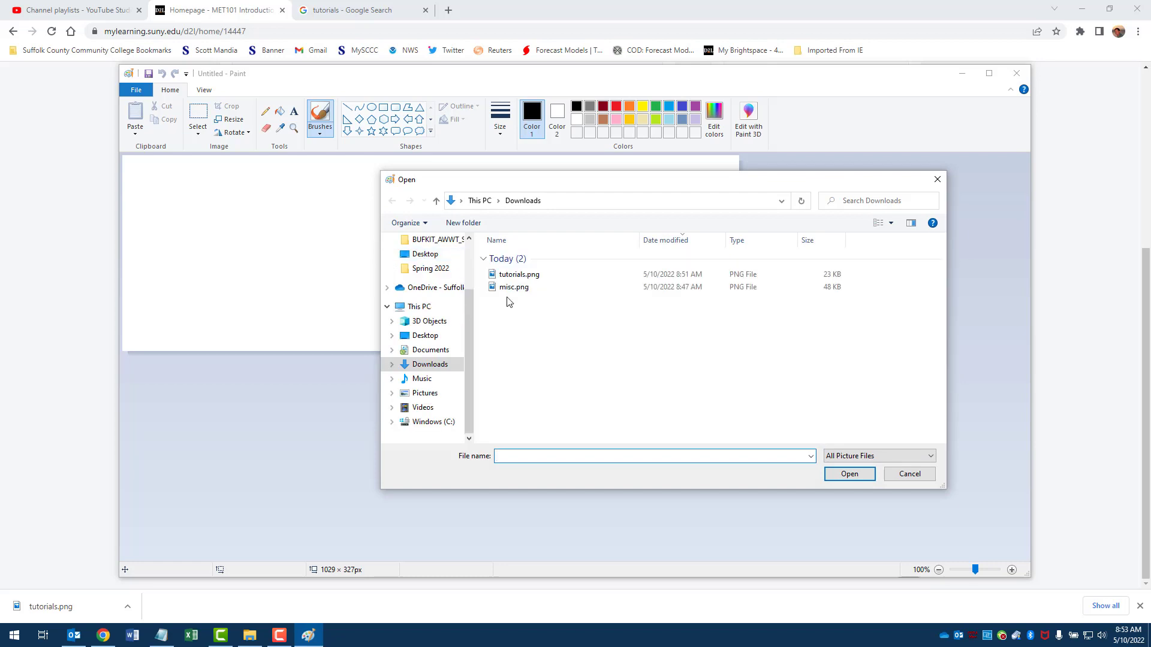
pyautogui.doubleClick(511, 287)
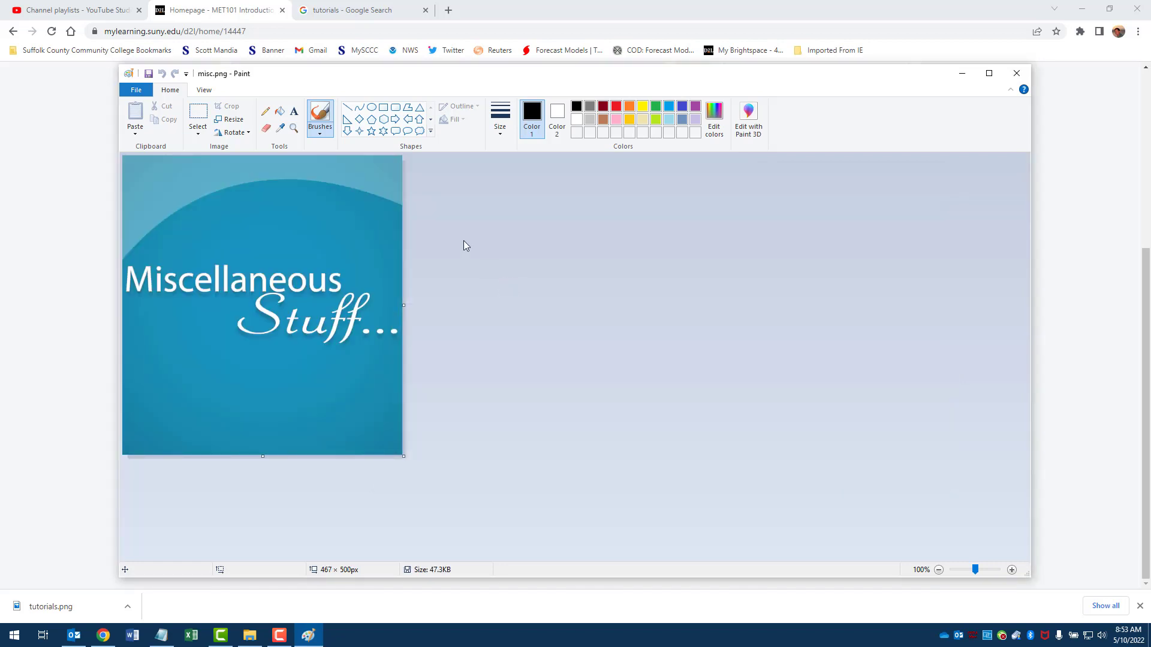
# Select the full-width band around the "Miscellaneous Stuff..." lettering, squeeze it to about 466 × 180 px, and crop the image to it
pyautogui.click(199, 113)
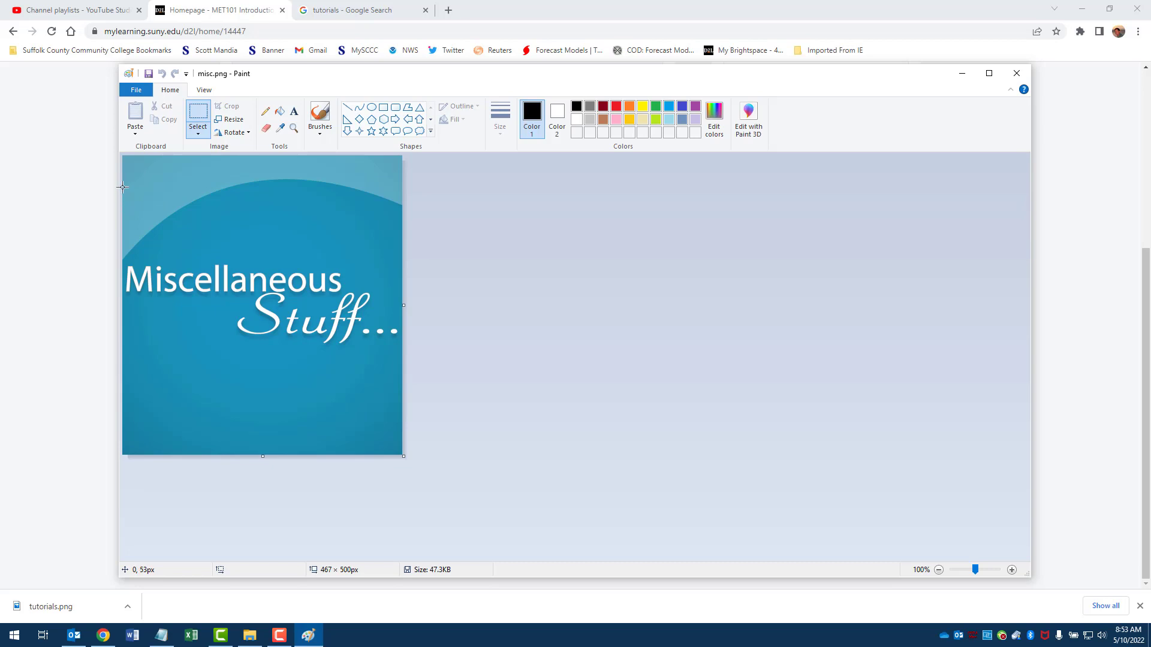
pyautogui.moveTo(123, 192); pyautogui.dragTo(400, 365)
pyautogui.moveTo(401, 346); pyautogui.dragTo(401, 346)
pyautogui.moveTo(267, 236); pyautogui.dragTo(267, 238)
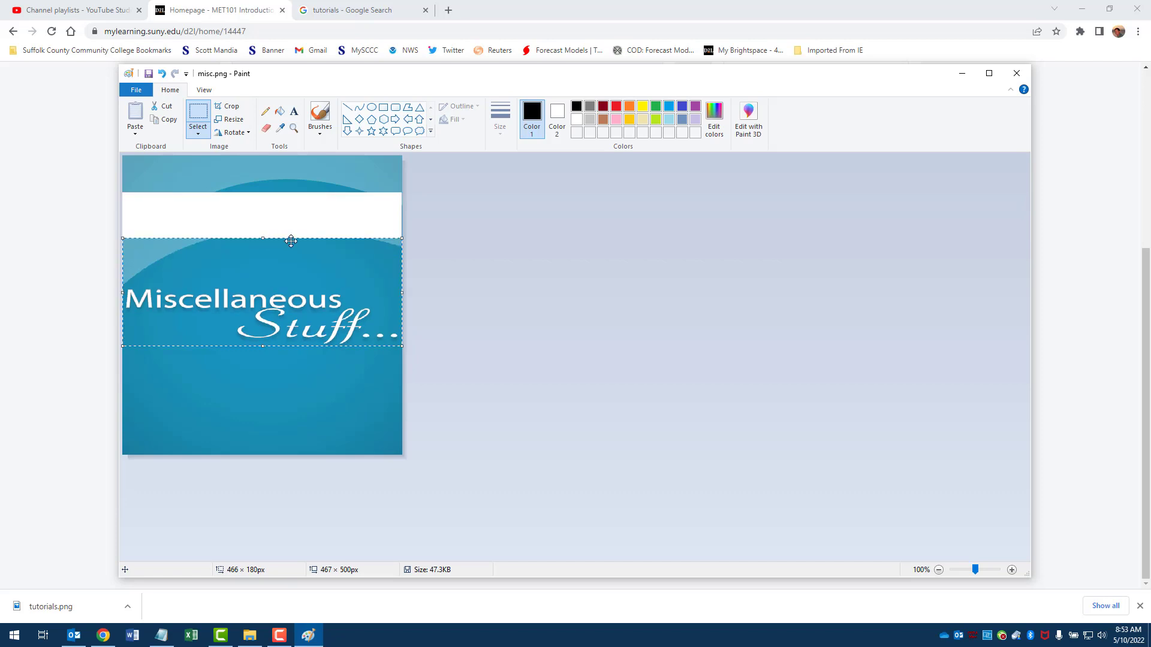
pyautogui.click(228, 106)
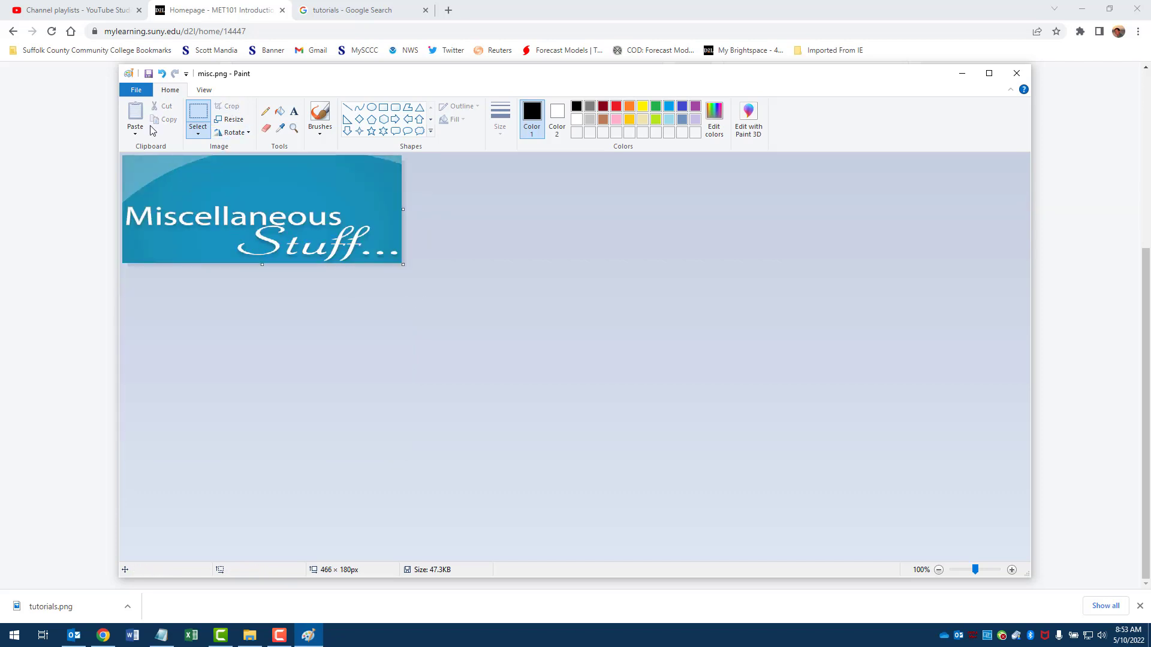
# Save the cropped picture as a new PNG named misc-1.png in the Downloads folder
pyautogui.click(135, 91)
pyautogui.moveTo(154, 191)
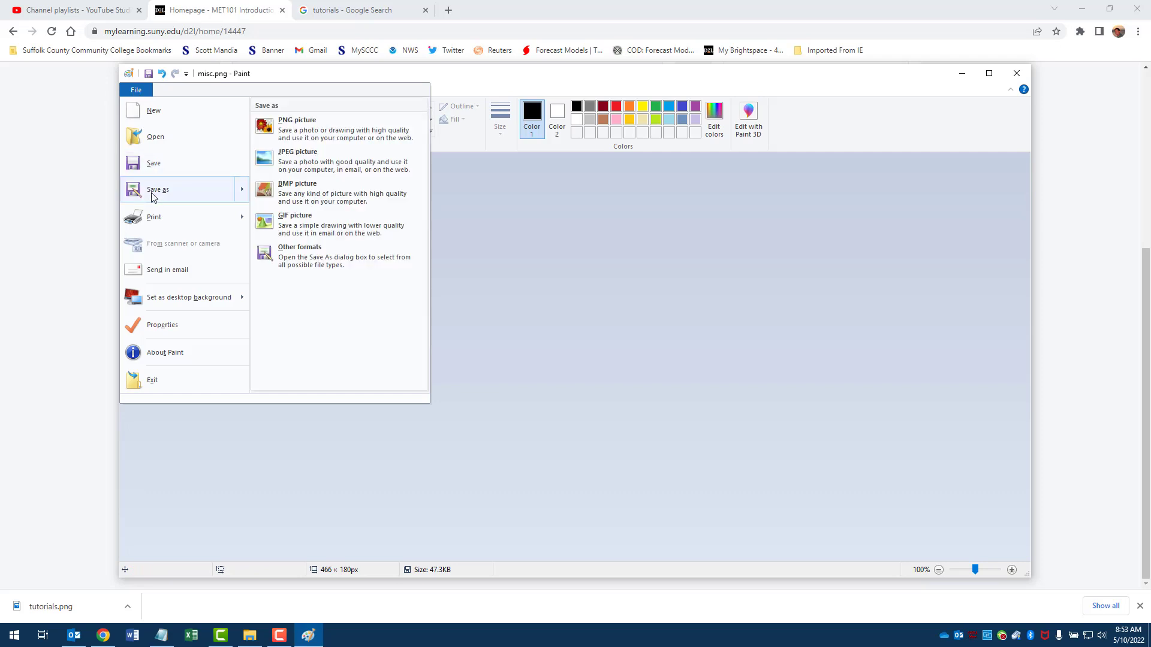
pyautogui.click(306, 135)
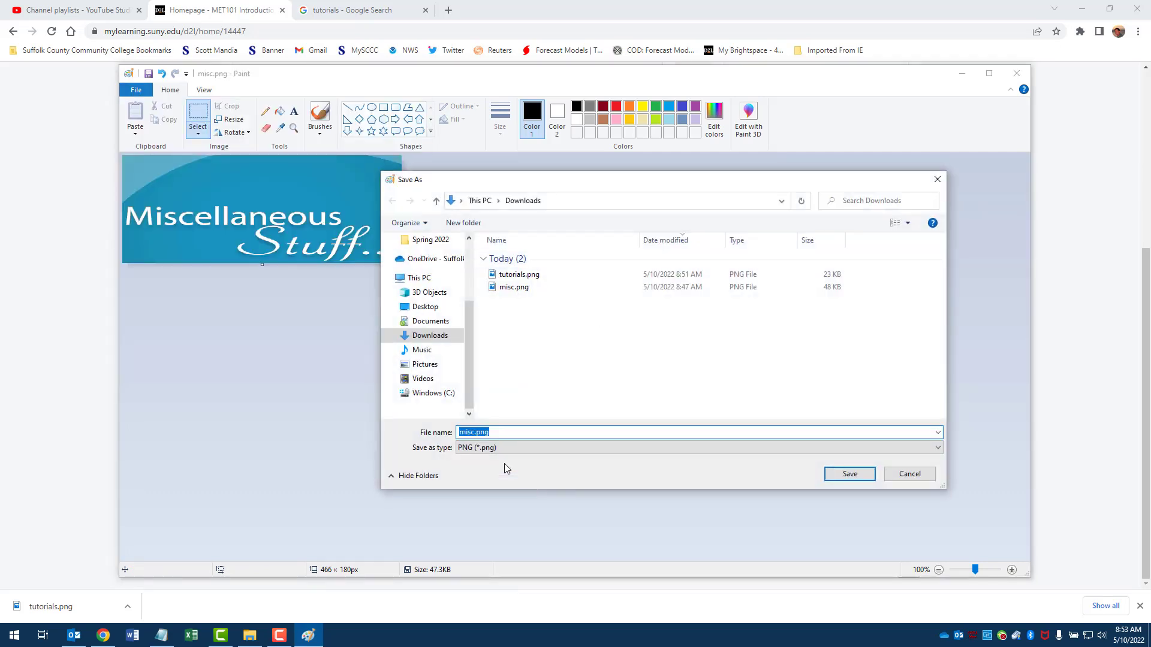
pyautogui.click(475, 432)
pyautogui.write('-1')
pyautogui.click(849, 474)
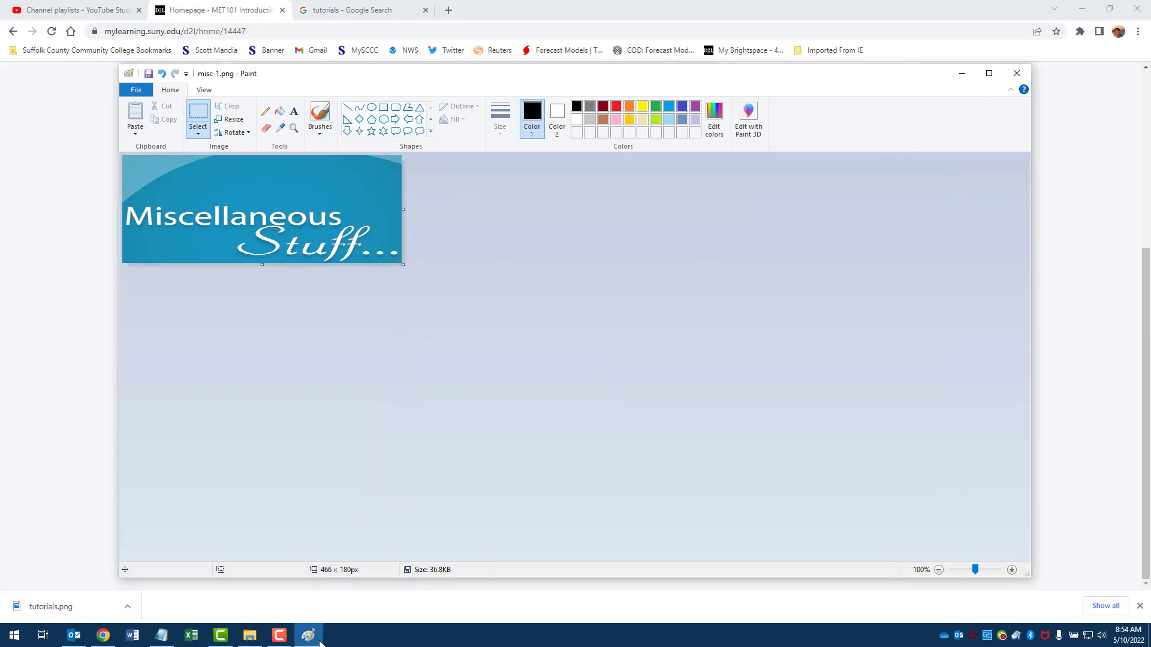
# Switch back to Brightspace, start a description for the Other Stuff module, and add misc-1.png from the computer's Downloads folder as an image
pyautogui.click(104, 636)
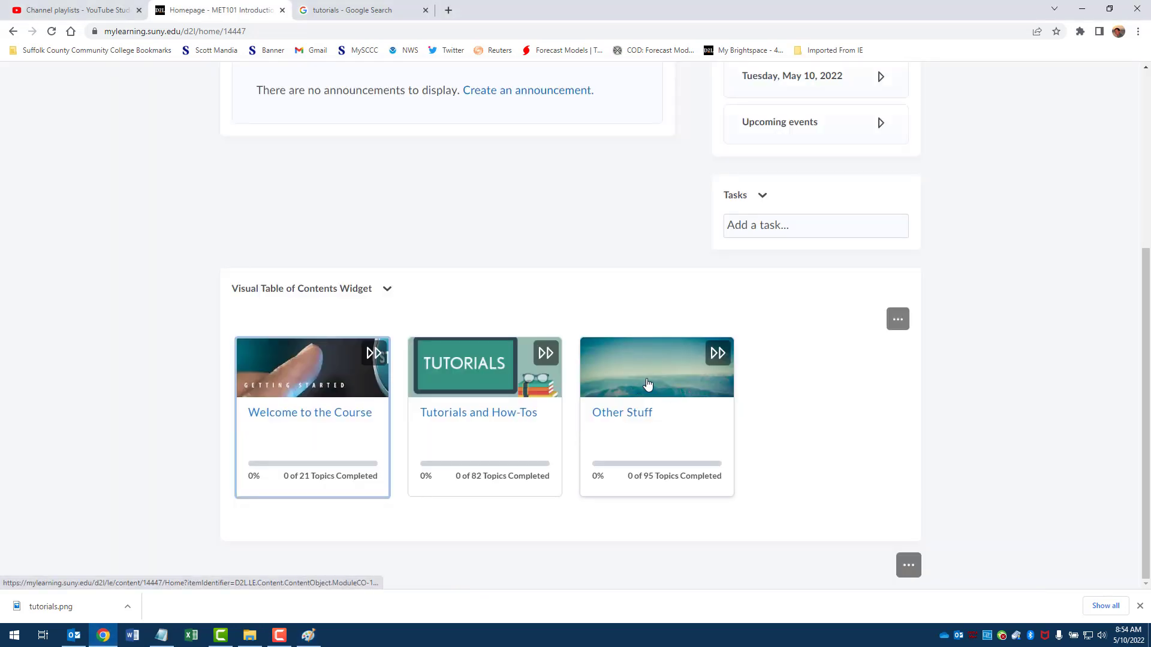
pyautogui.click(671, 375)
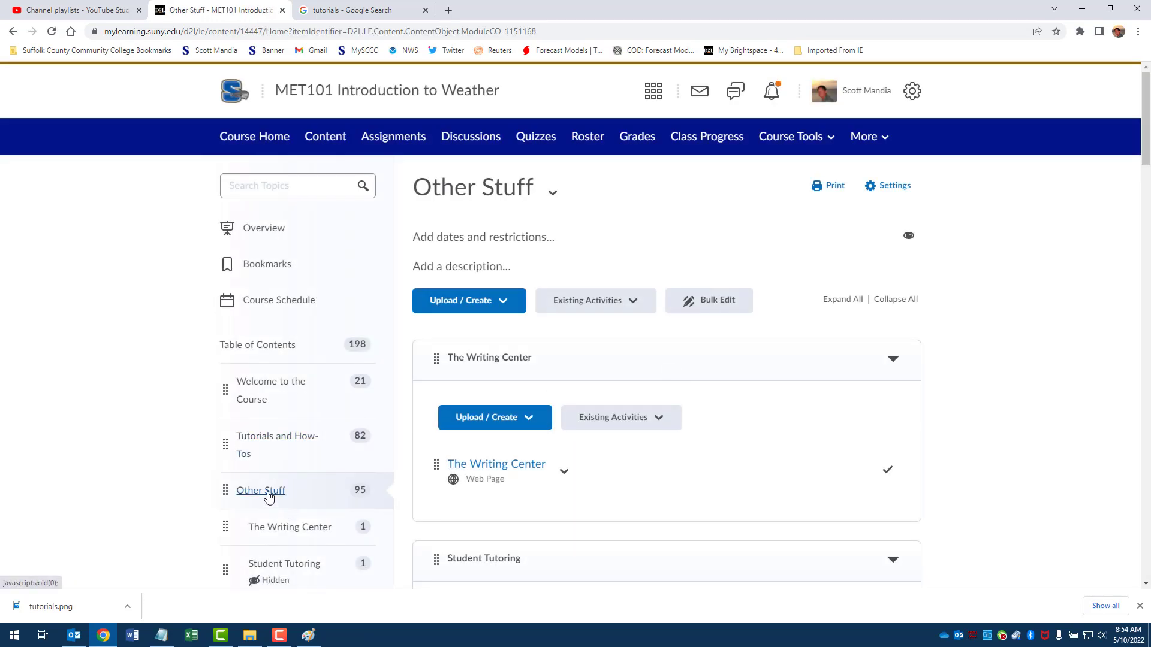
pyautogui.click(488, 268)
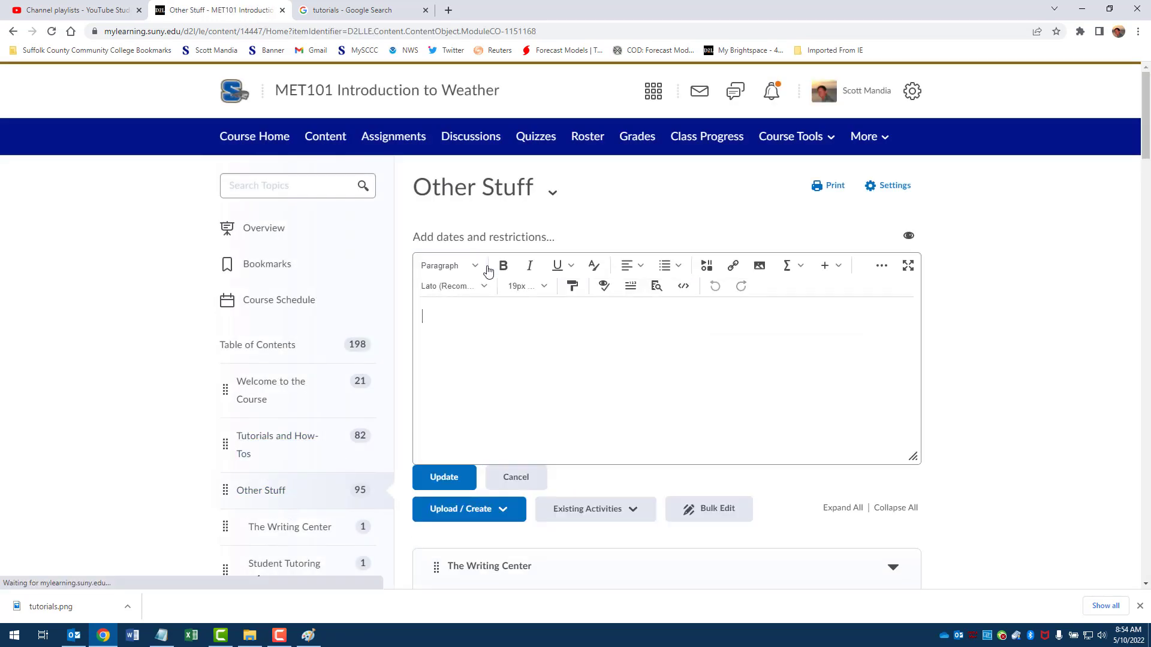
pyautogui.click(760, 266)
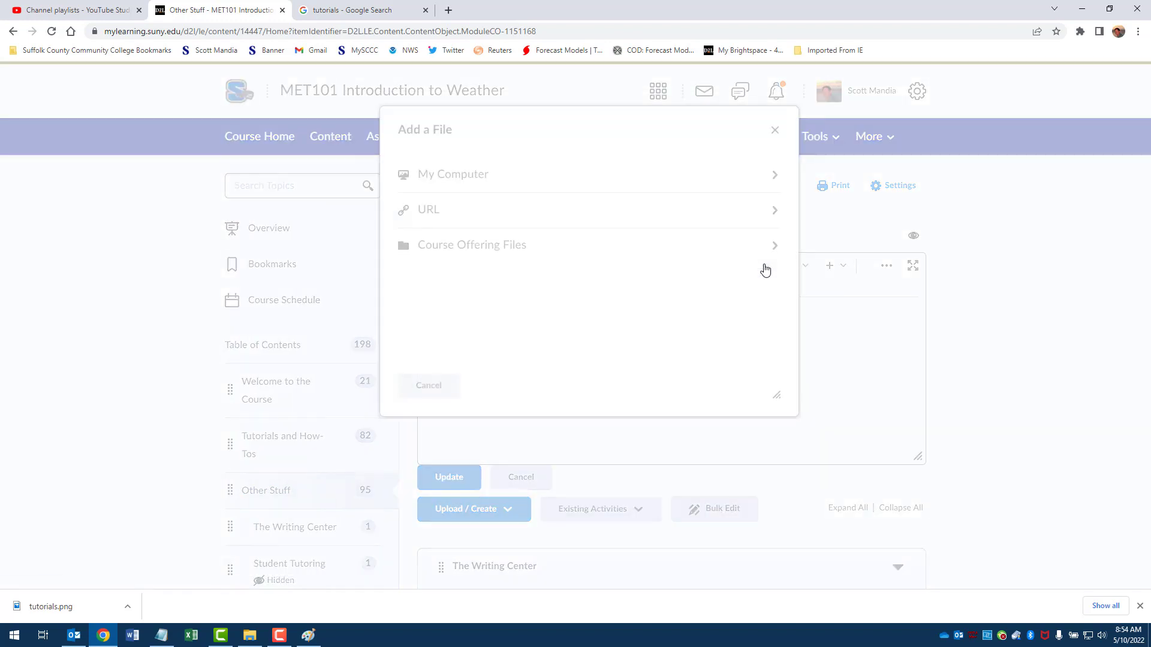
pyautogui.click(446, 179)
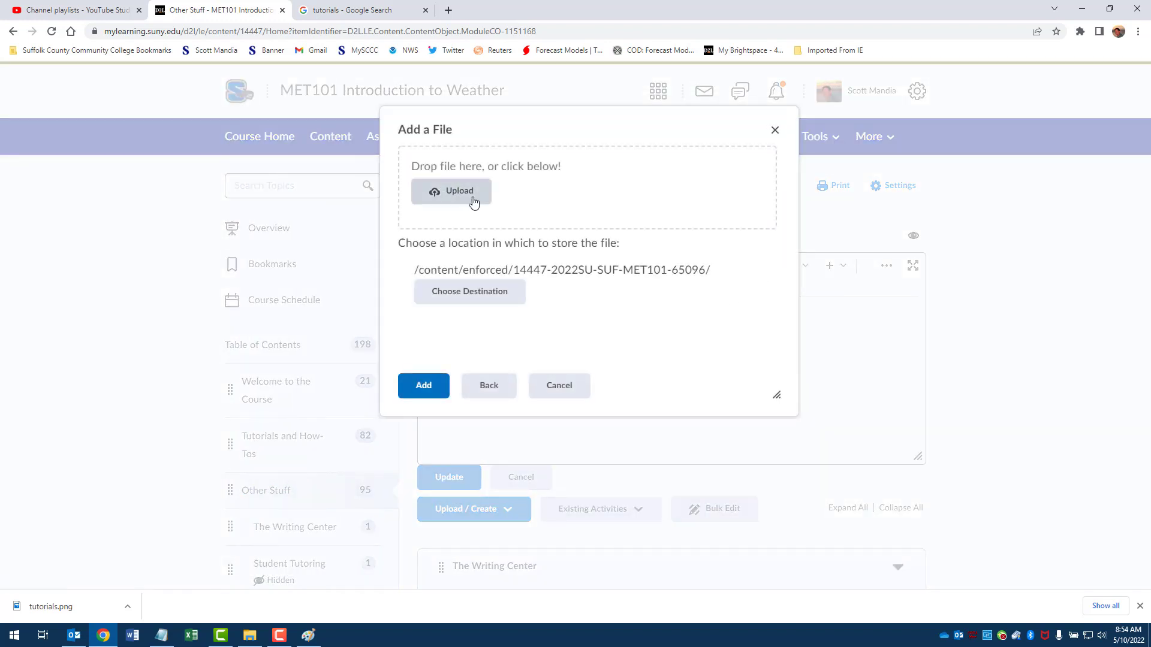
pyautogui.click(459, 200)
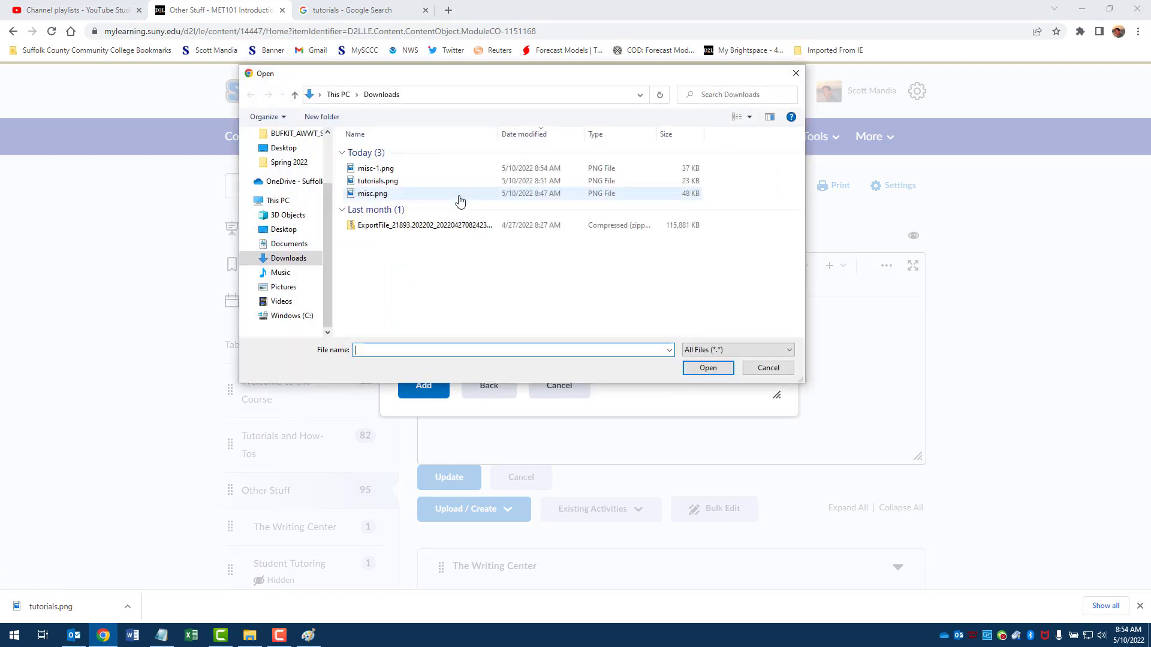
pyautogui.doubleClick(379, 169)
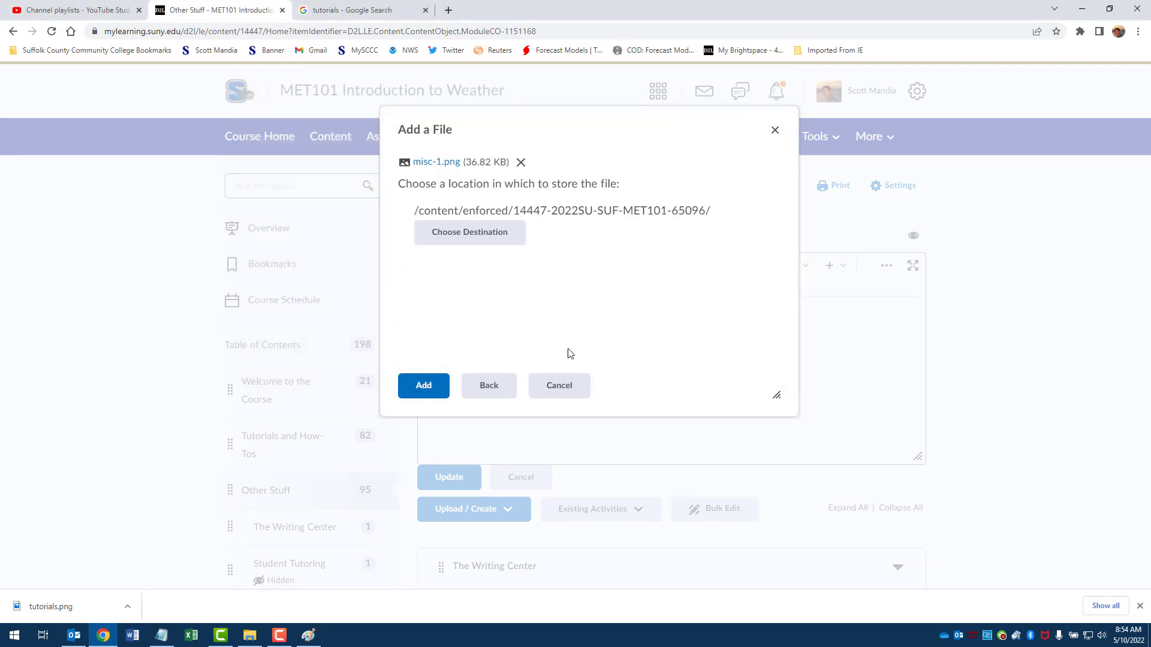
pyautogui.click(422, 388)
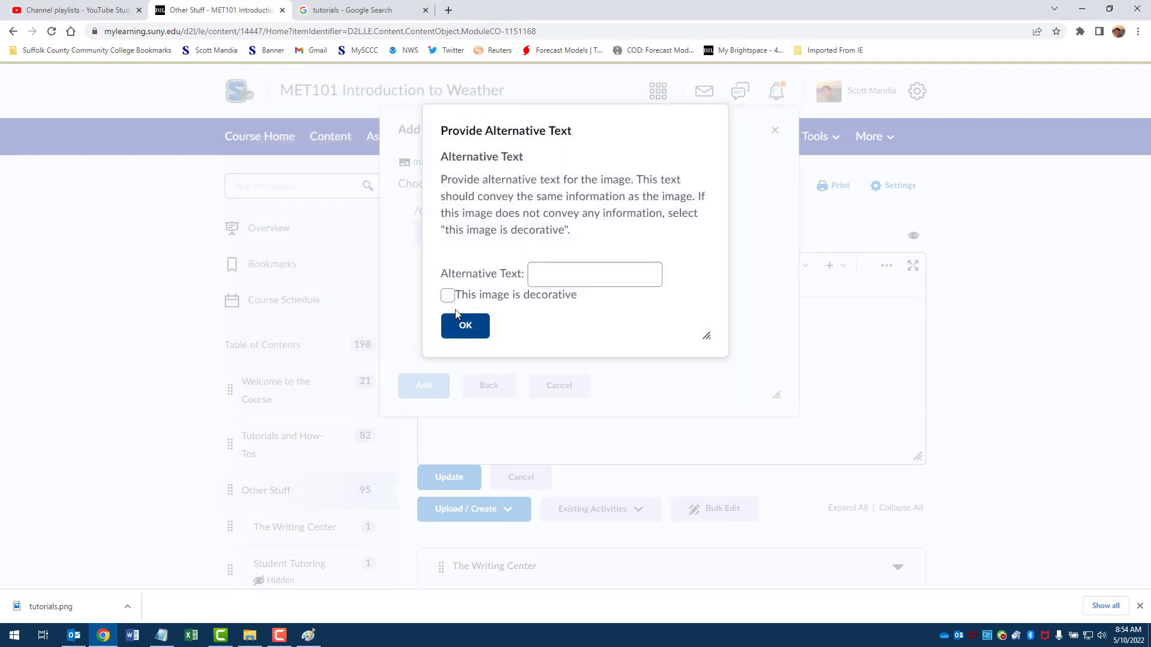
# Mark the inserted image as decorative and save the Other Stuff module description
pyautogui.click(448, 296)
pyautogui.click(463, 327)
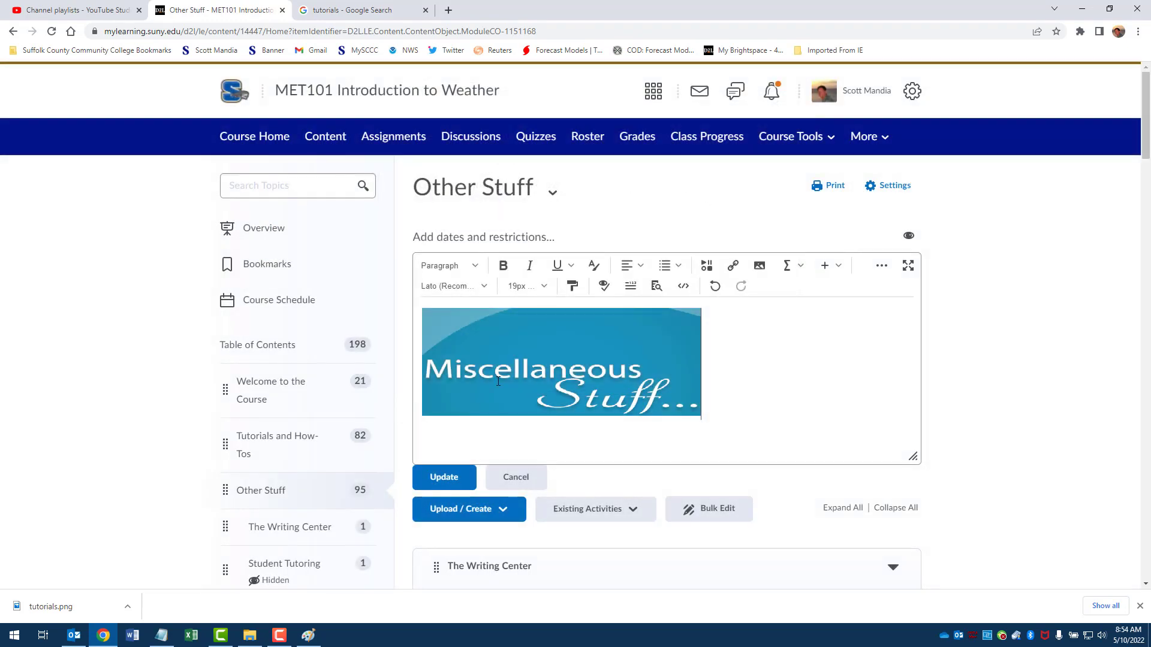
pyautogui.click(452, 481)
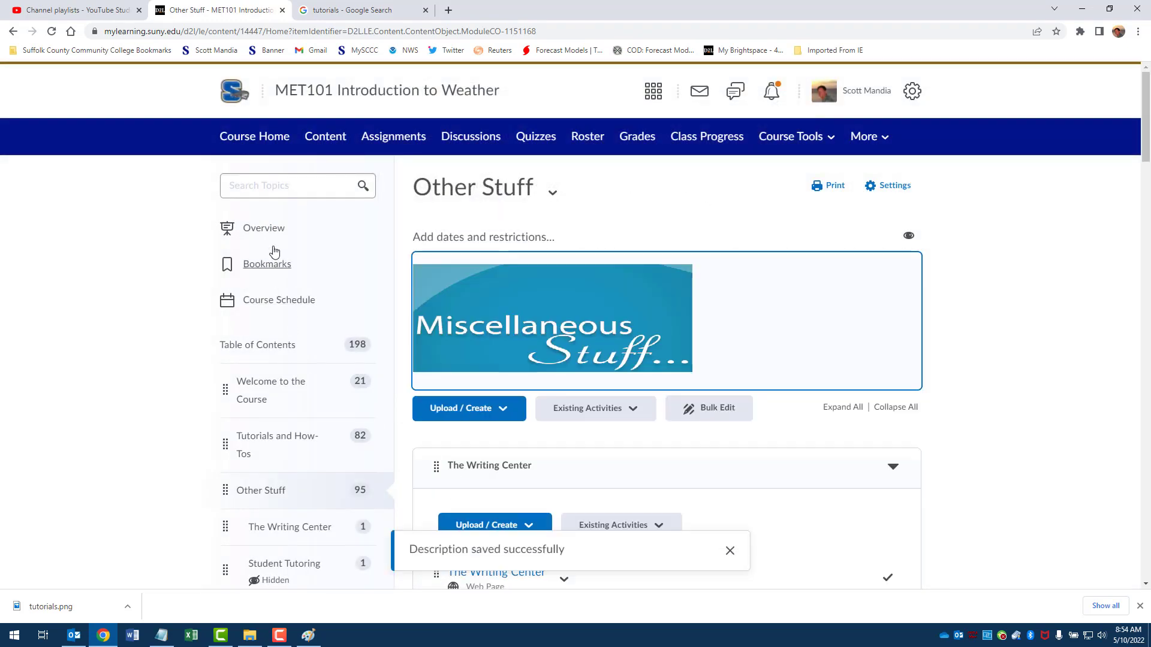
# Check the Other Stuff card's picture on the course homepage and close Paint
pyautogui.click(244, 144)
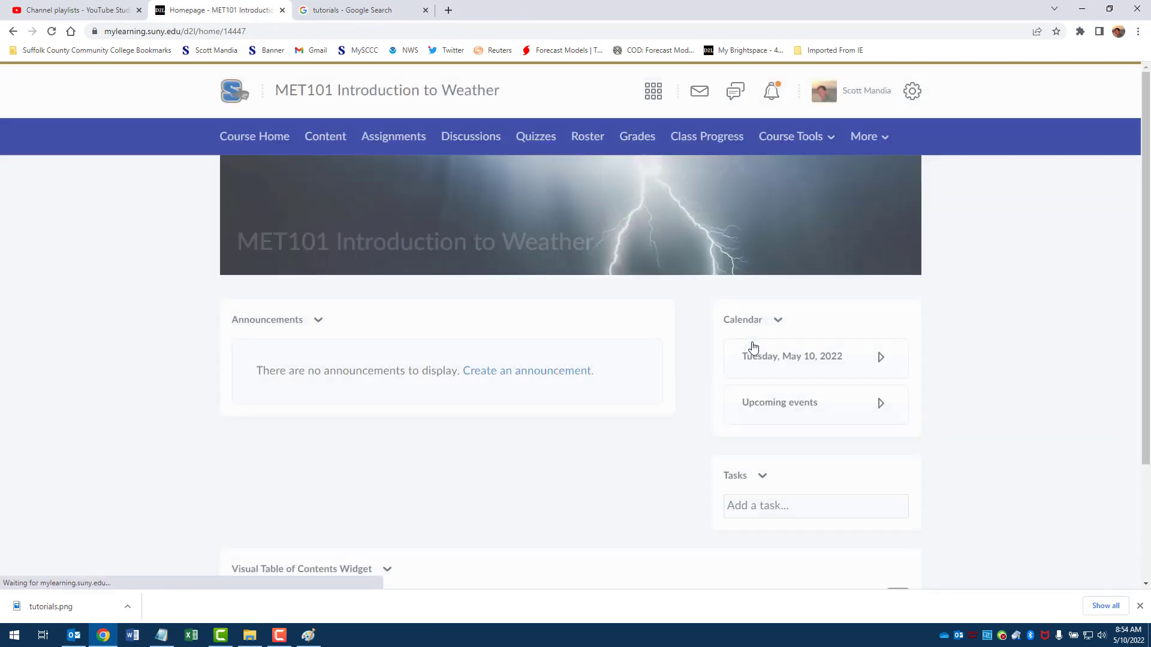
pyautogui.scroll(-5, 753, 348)
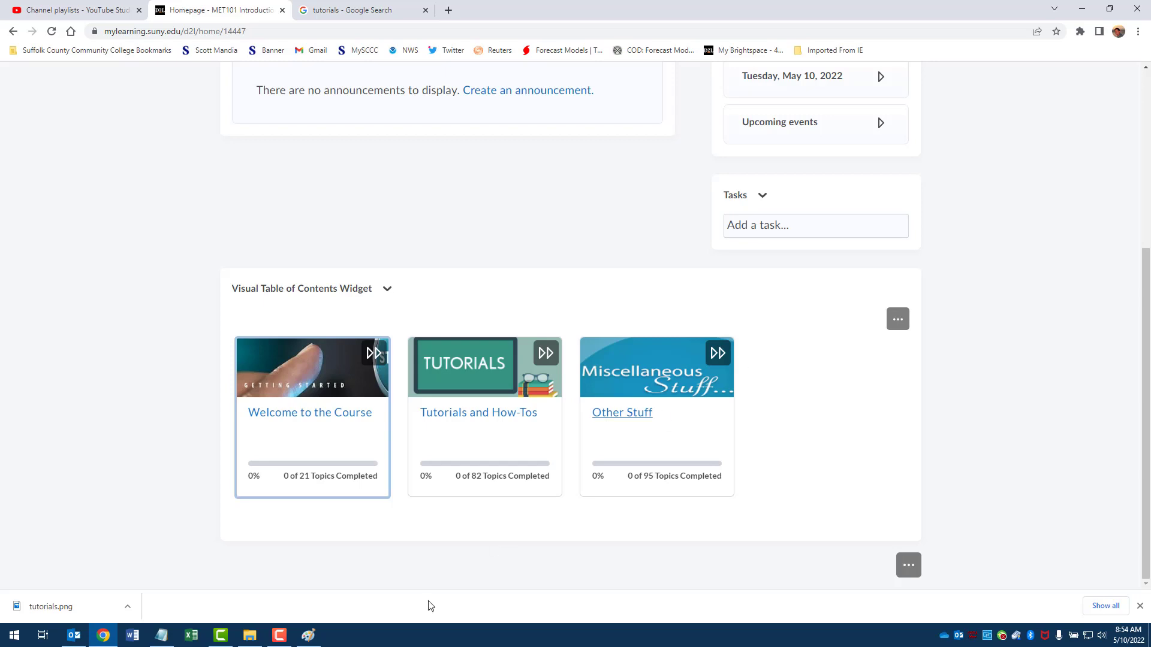
pyautogui.click(308, 635)
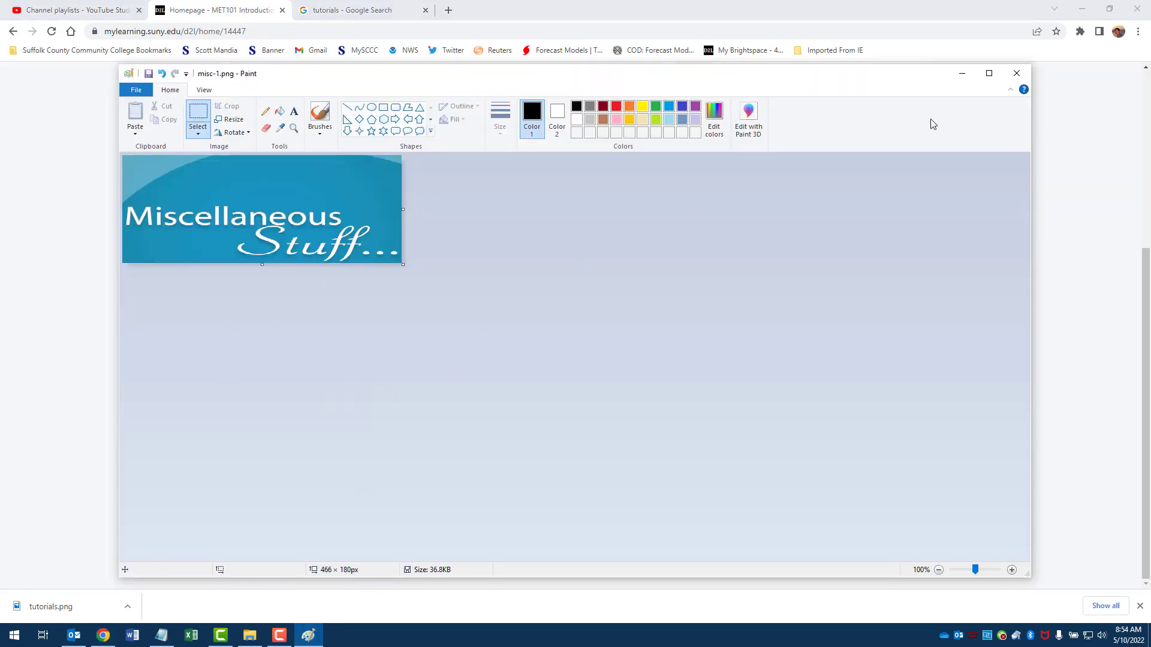
pyautogui.click(1016, 73)
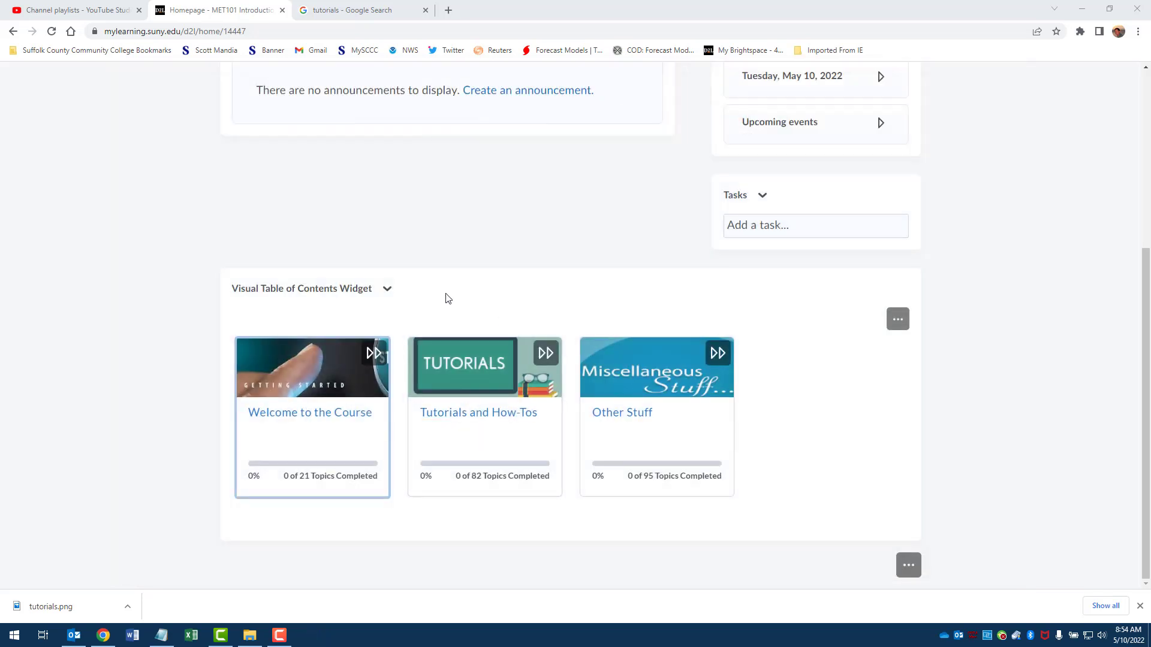
pyautogui.scroll(5, 446, 298)
pyautogui.scroll(-5, 528, 228)
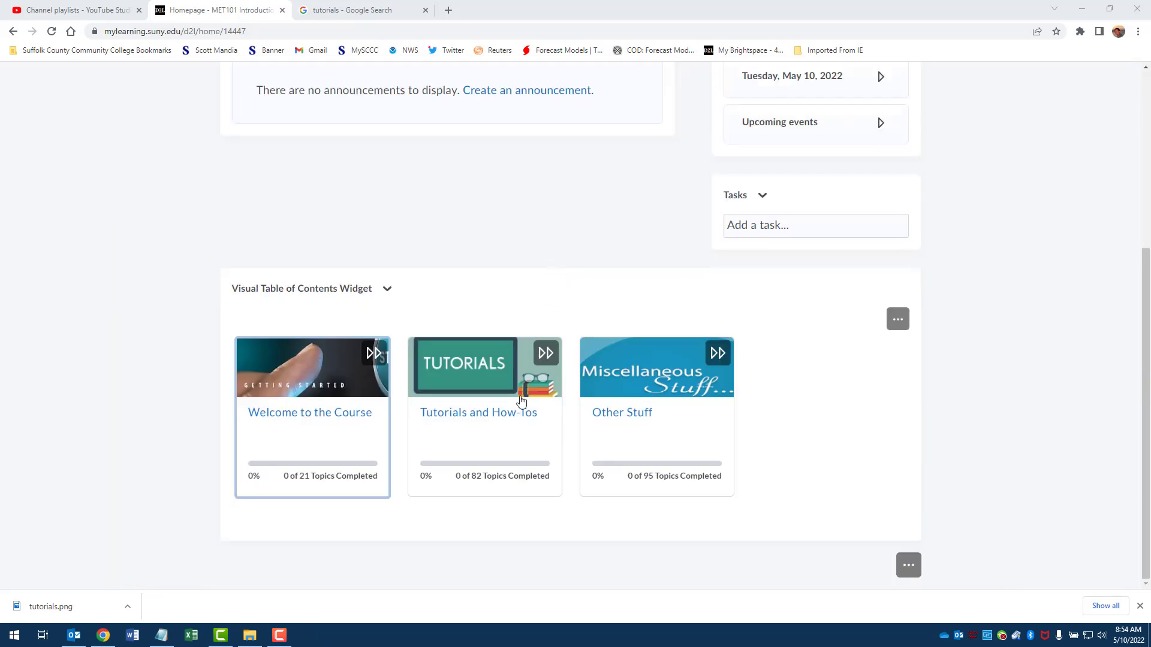